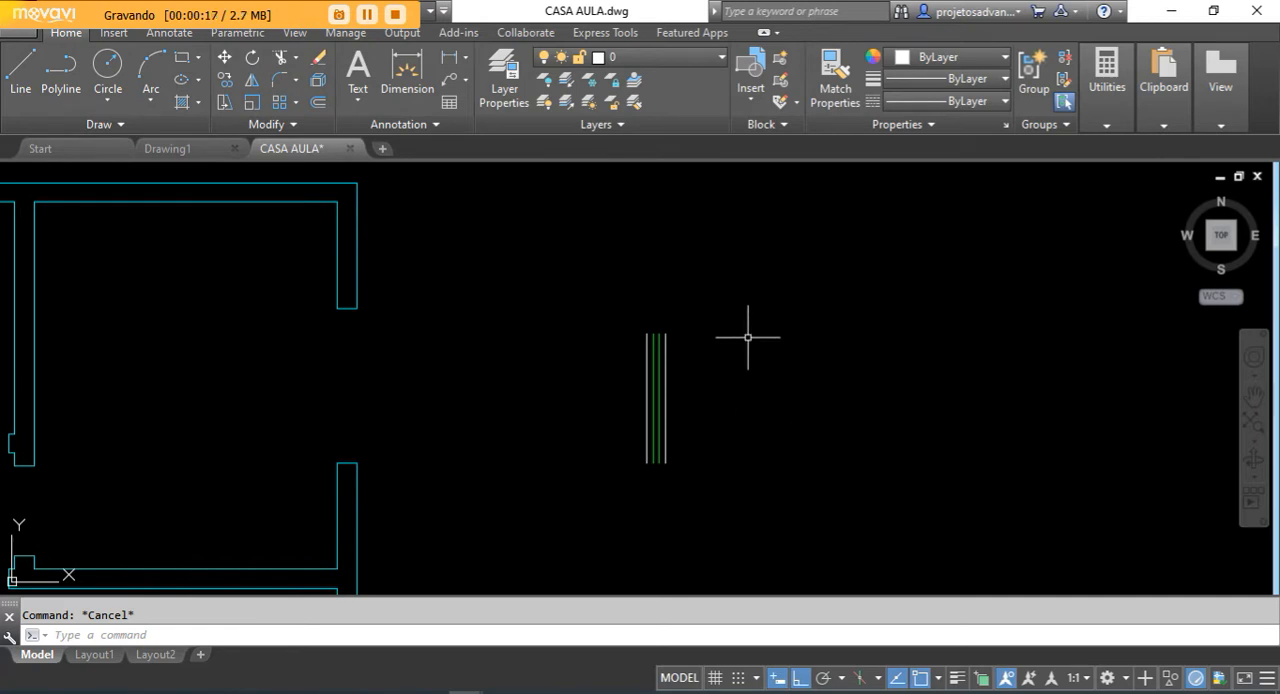
- Open the Object Snap settings and move the dialog away from the window symbol
{"action": "scroll", "coordinate": [805, 331], "scroll_direction": "up", "scroll_amount": 2}
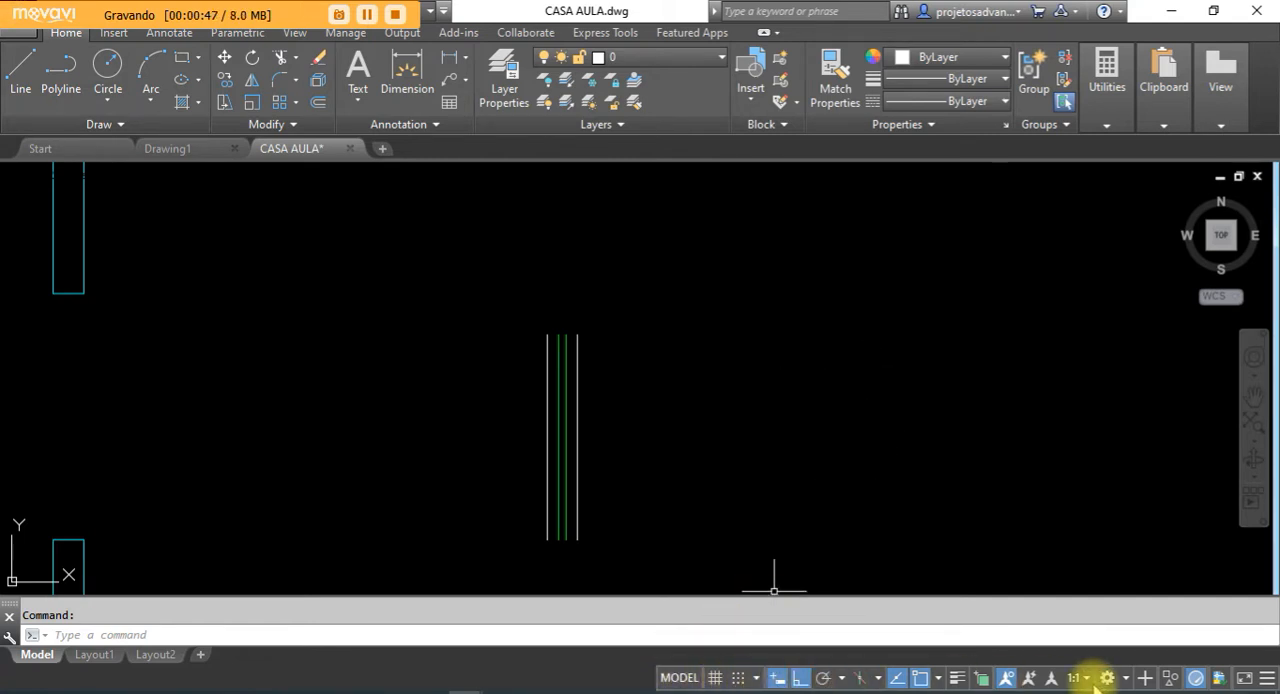
{"action": "right_click", "coordinate": [921, 683]}
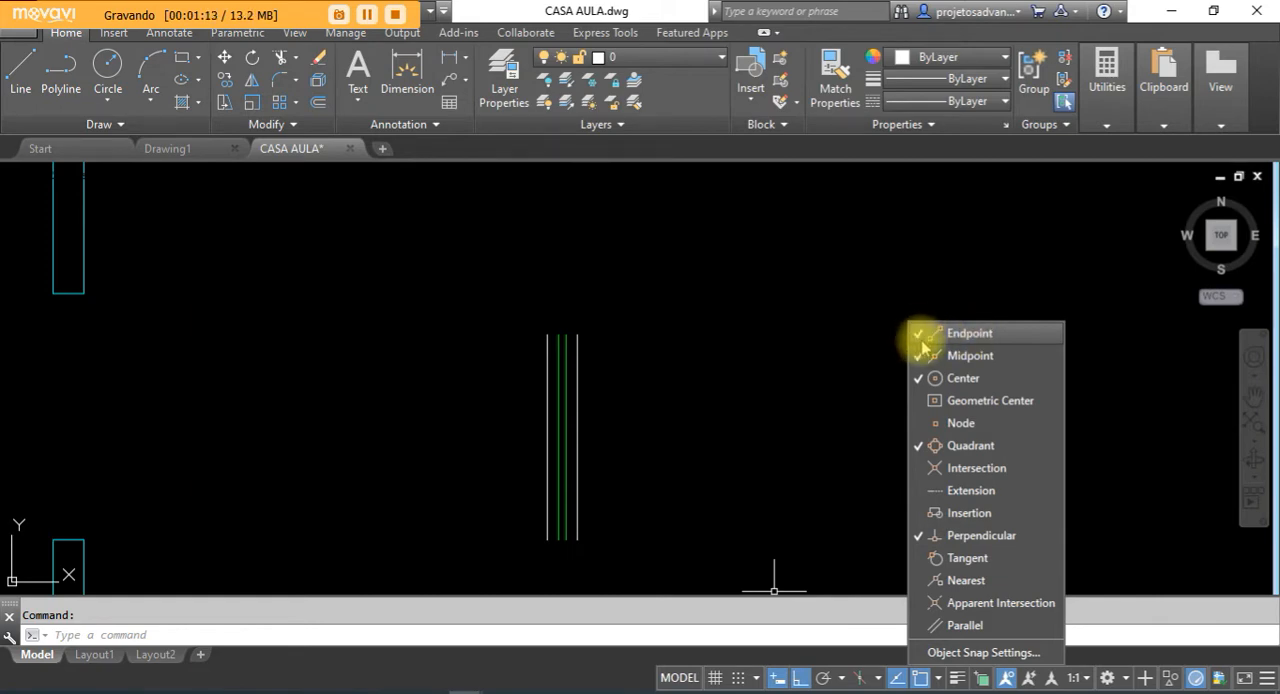
{"action": "left_click", "coordinate": [916, 377]}
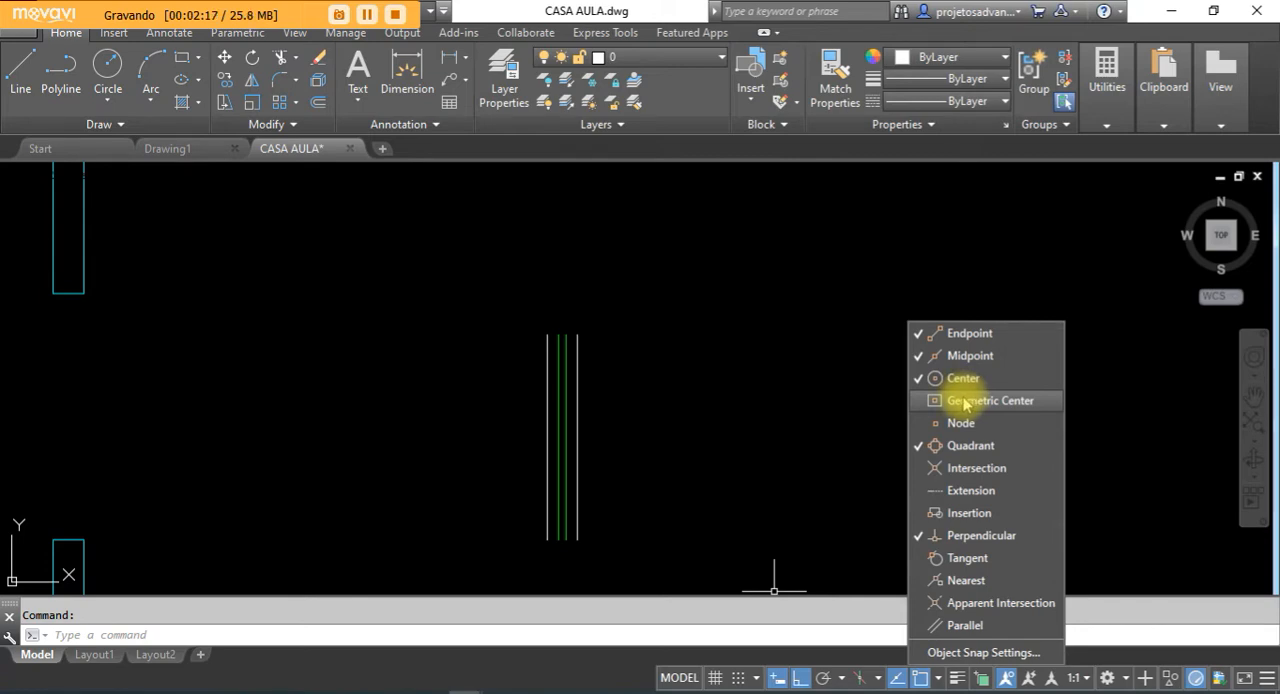
{"action": "left_click", "coordinate": [980, 653]}
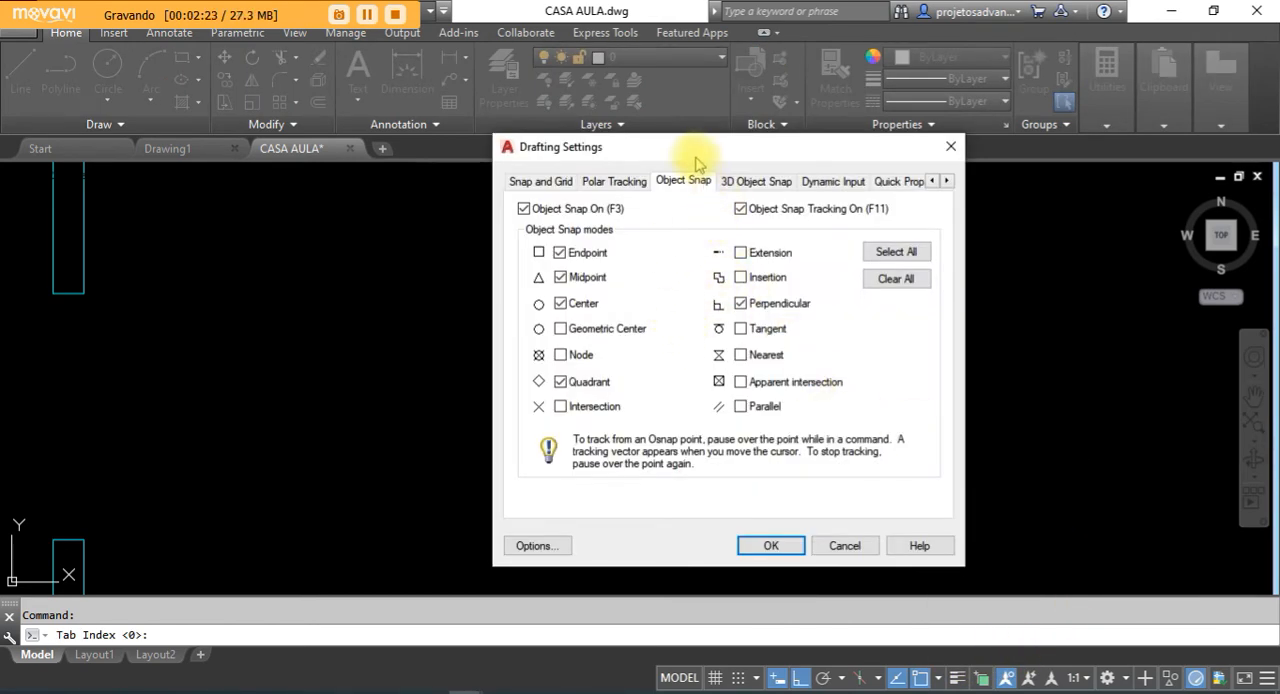
{"action": "left_click_drag", "start_coordinate": [697, 163], "coordinate": [903, 188]}
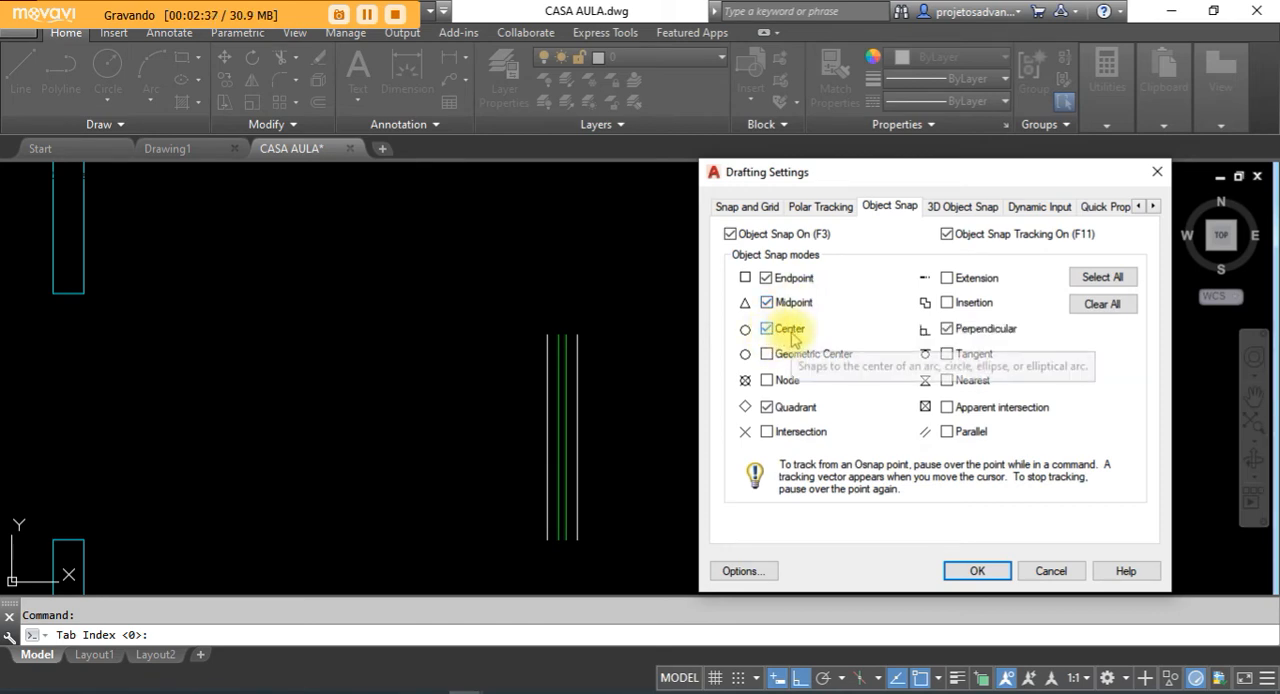
- Clear all object snap modes, enable only Endpoint, Midpoint, Center, Quadrant and Perpendicular, and apply the settings
{"action": "left_click", "coordinate": [1098, 278]}
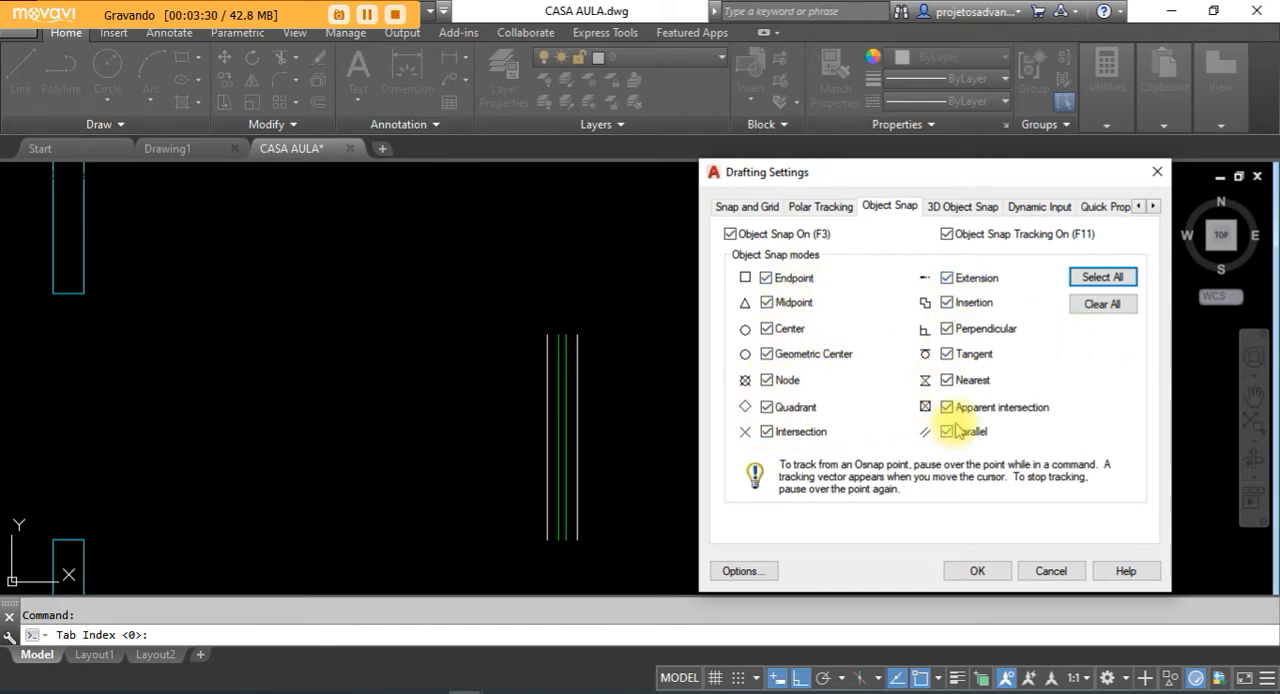
{"action": "left_click", "coordinate": [1102, 305]}
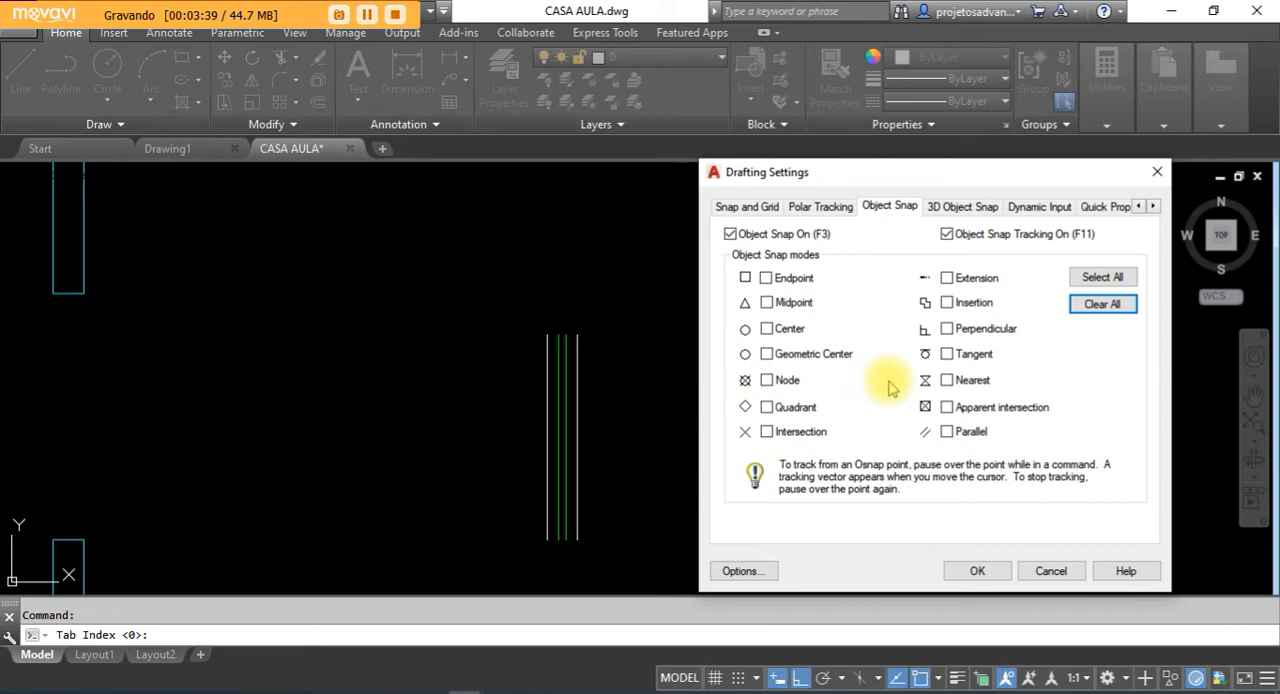
{"action": "left_click", "coordinate": [766, 279]}
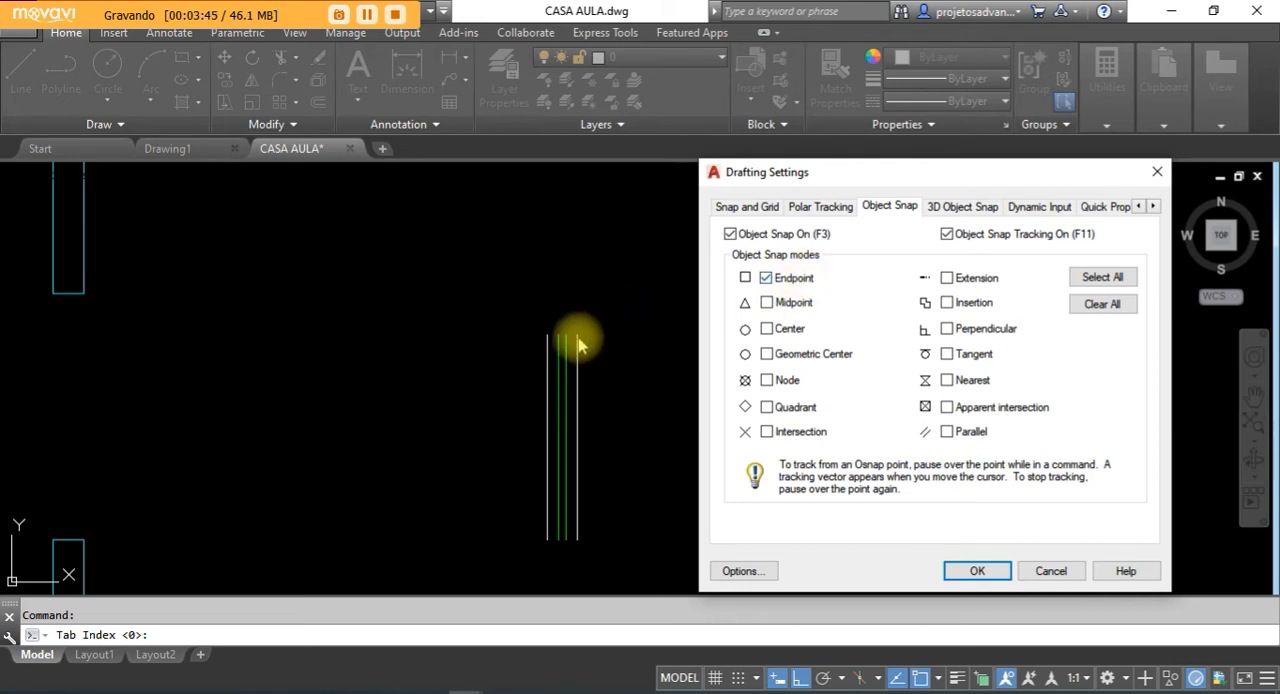
{"action": "left_click", "coordinate": [766, 302]}
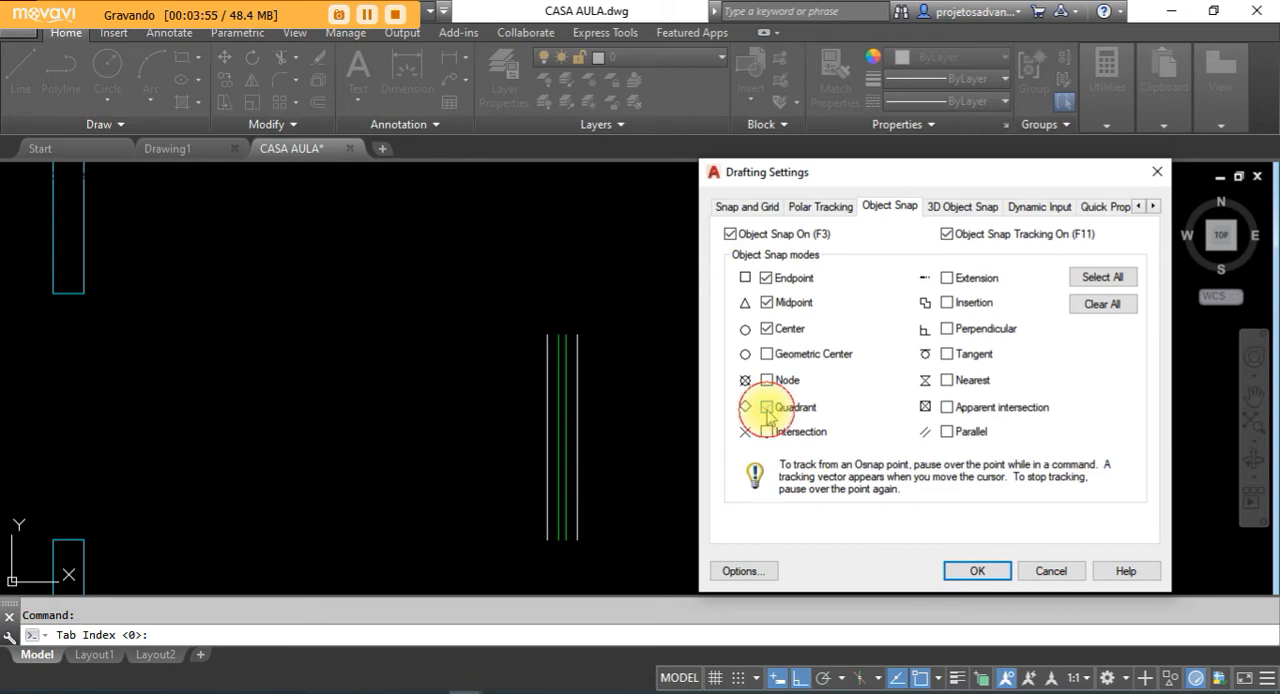
{"action": "left_click", "coordinate": [947, 328]}
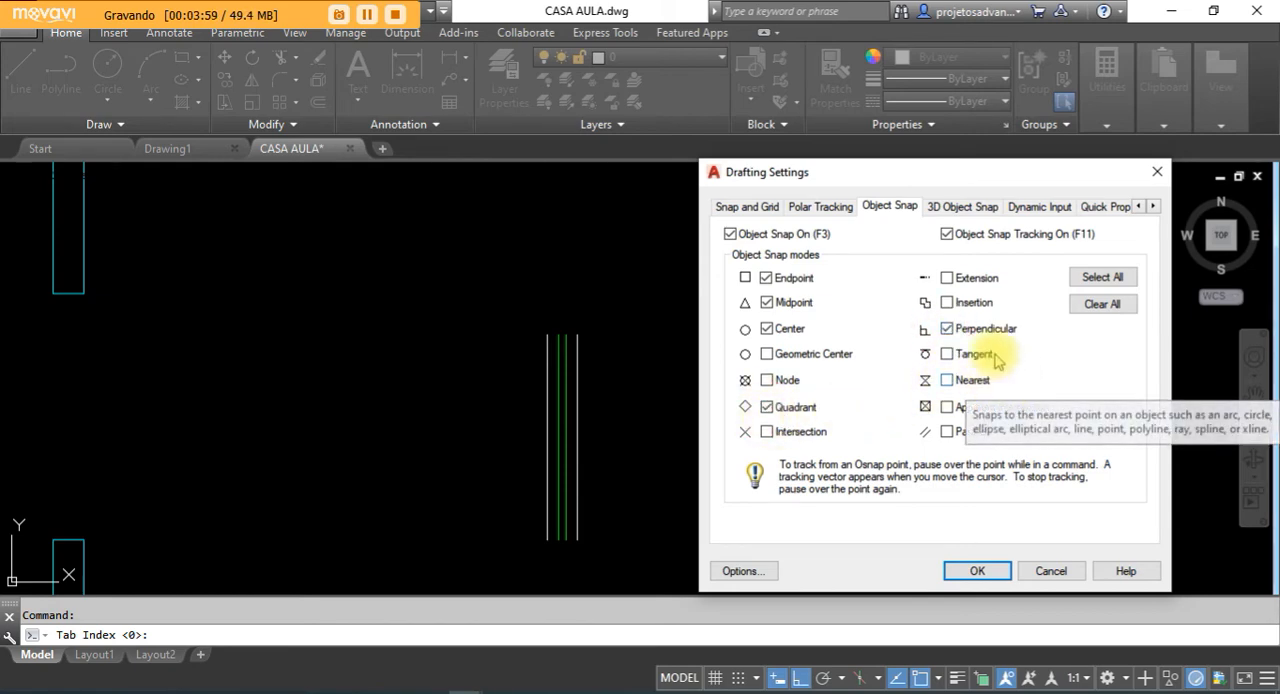
{"action": "left_click", "coordinate": [970, 570]}
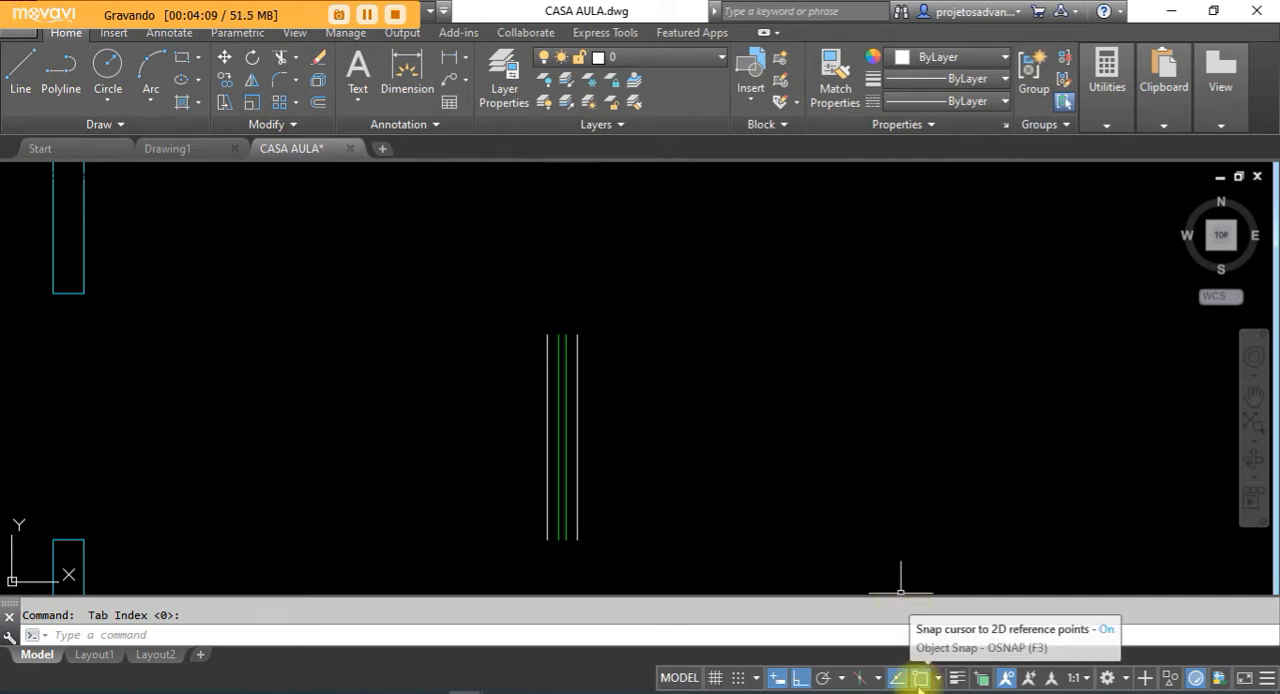
- Turn object snap off and back on
{"action": "left_click", "coordinate": [918, 680]}
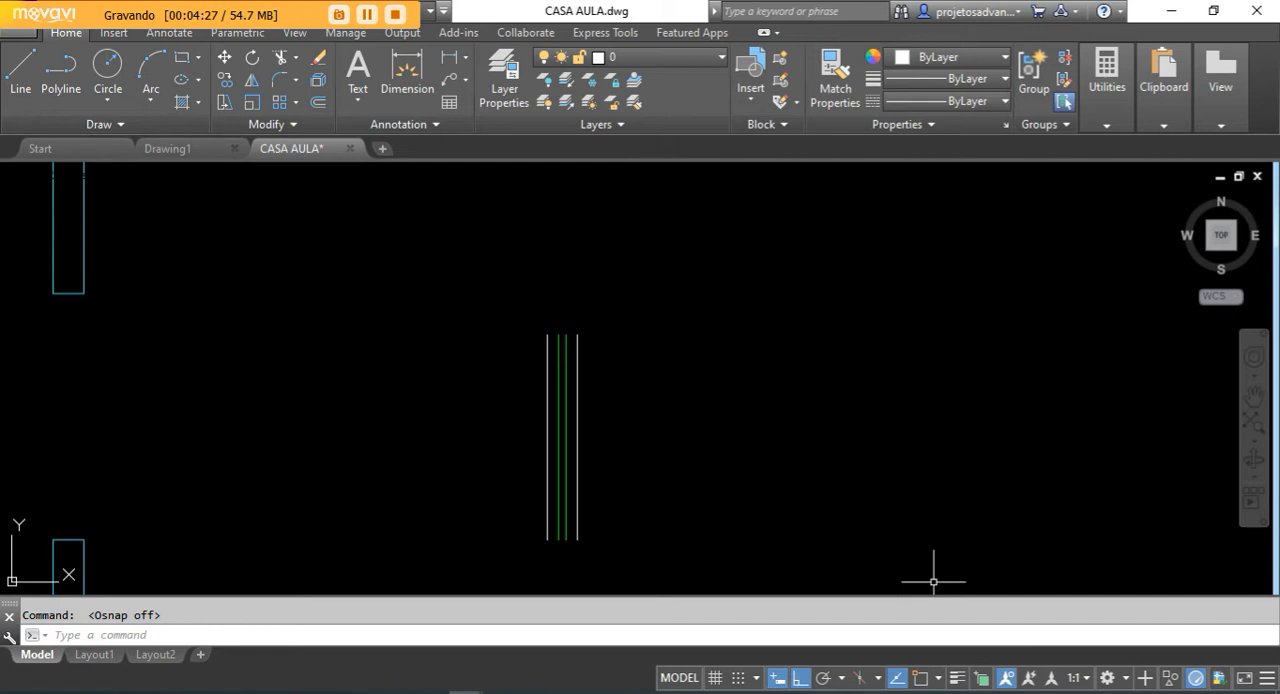
{"action": "left_click", "coordinate": [920, 678]}
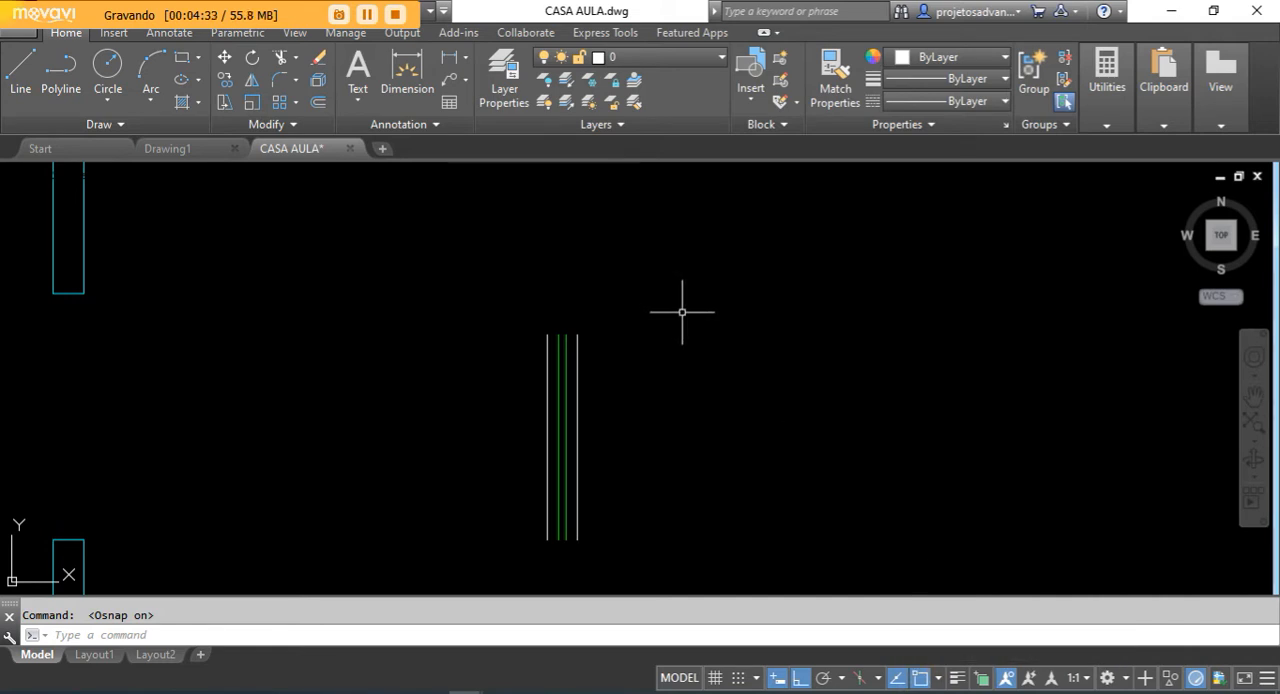
- Try to stretch the upper part of the window symbol, using the rightmost line's top endpoint as base point
{"action": "mouse_move", "coordinate": [659, 428]}
{"action": "middle_mouse_down"}
{"action": "mouse_move", "coordinate": [608, 366]}
{"action": "mouse_move", "coordinate": [689, 233]}
{"action": "middle_mouse_up"}
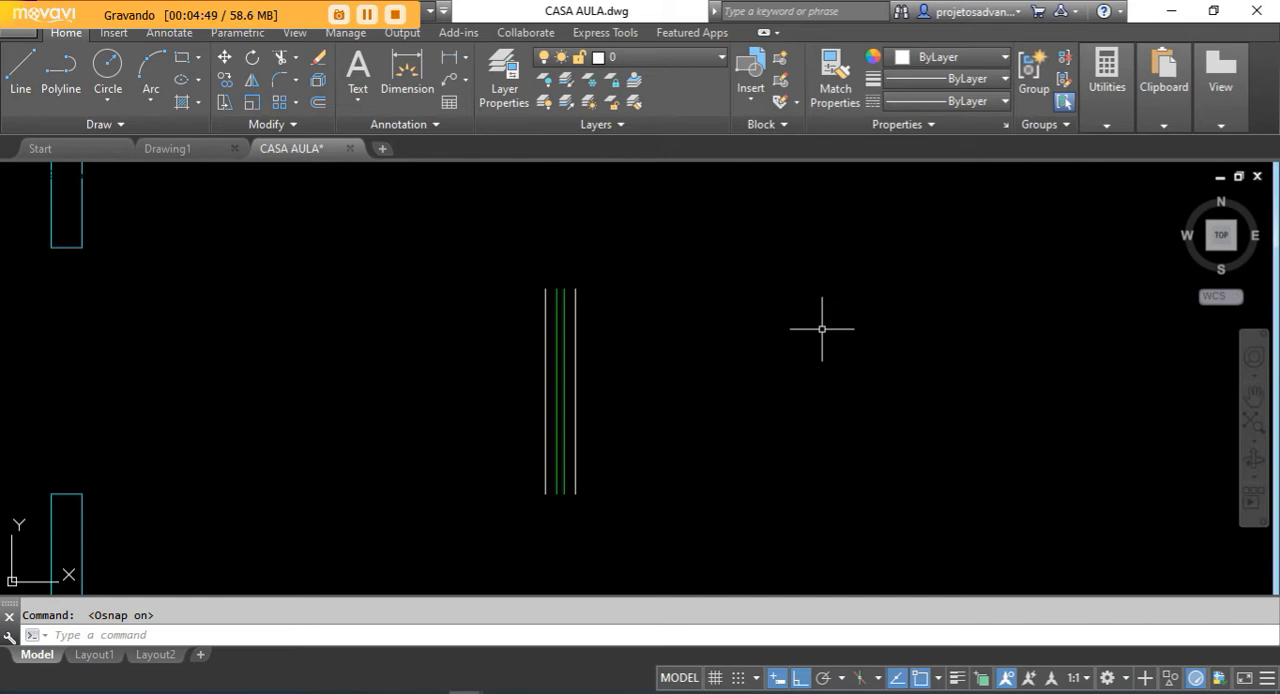
{"action": "scroll", "coordinate": [627, 381], "scroll_direction": "down", "scroll_amount": 2}
{"action": "scroll", "coordinate": [678, 305], "scroll_direction": "up", "scroll_amount": 2}
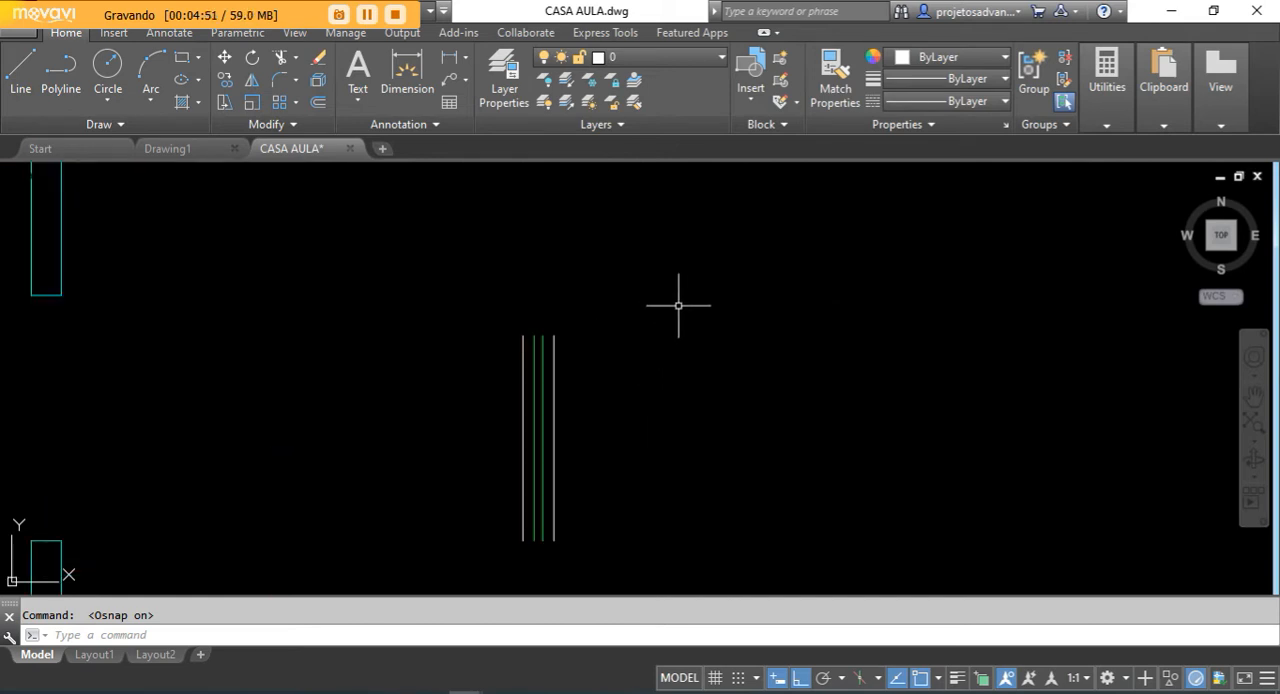
{"action": "left_click", "coordinate": [224, 104]}
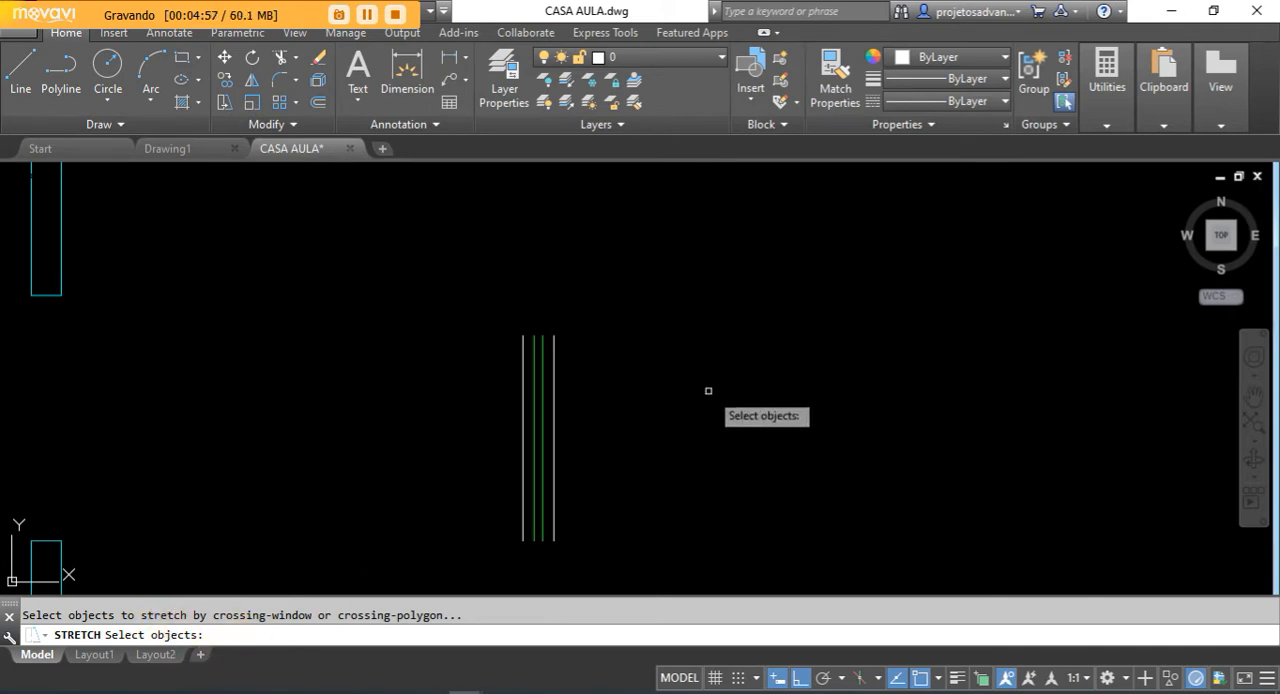
{"action": "left_click", "coordinate": [659, 276]}
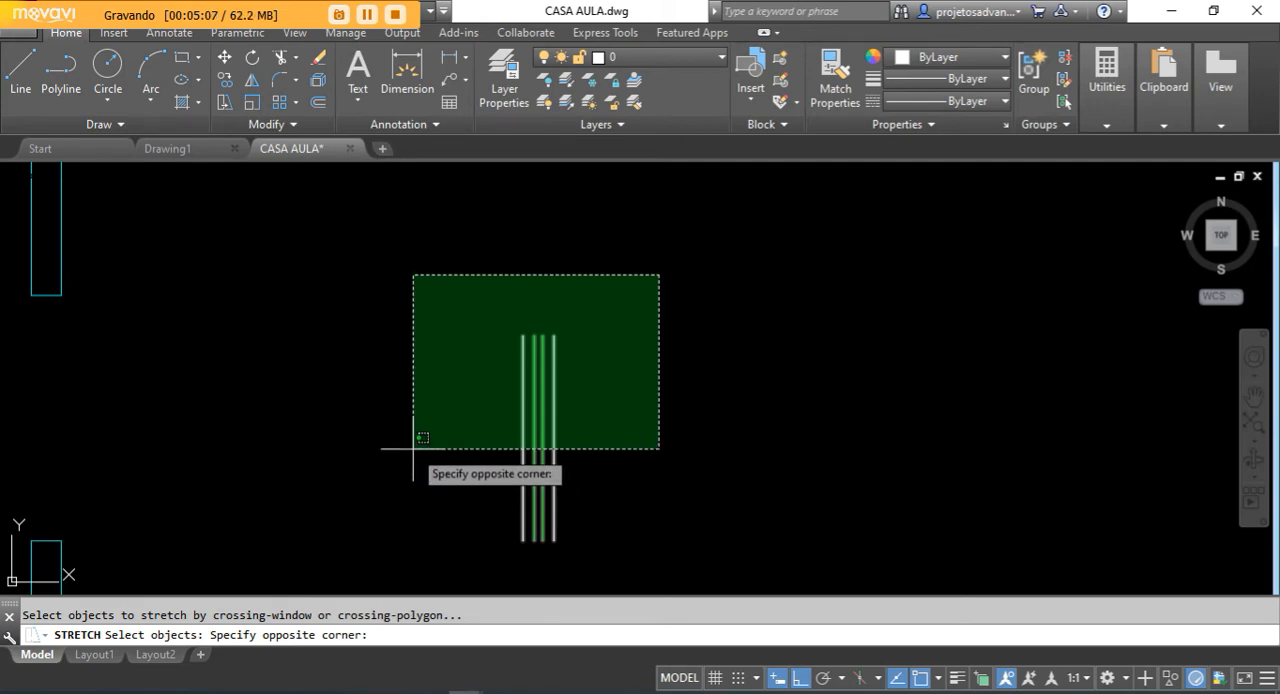
{"action": "left_click", "coordinate": [413, 448]}
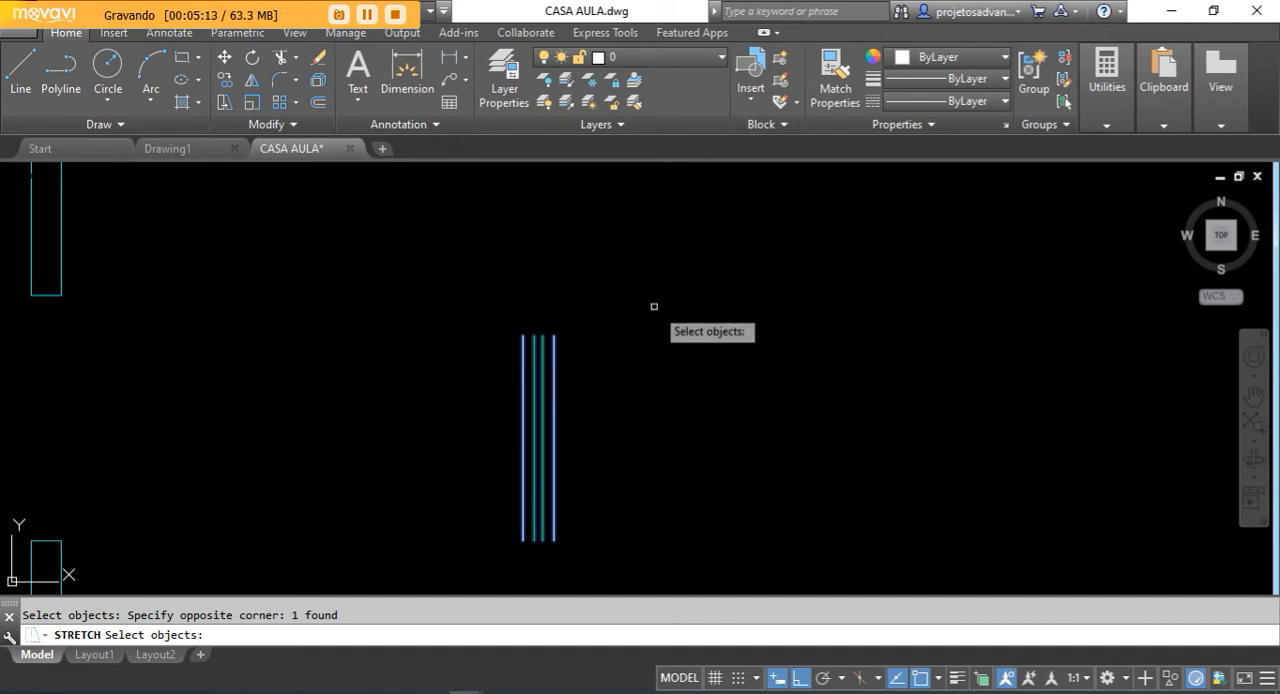
{"action": "key", "text": "Return"}
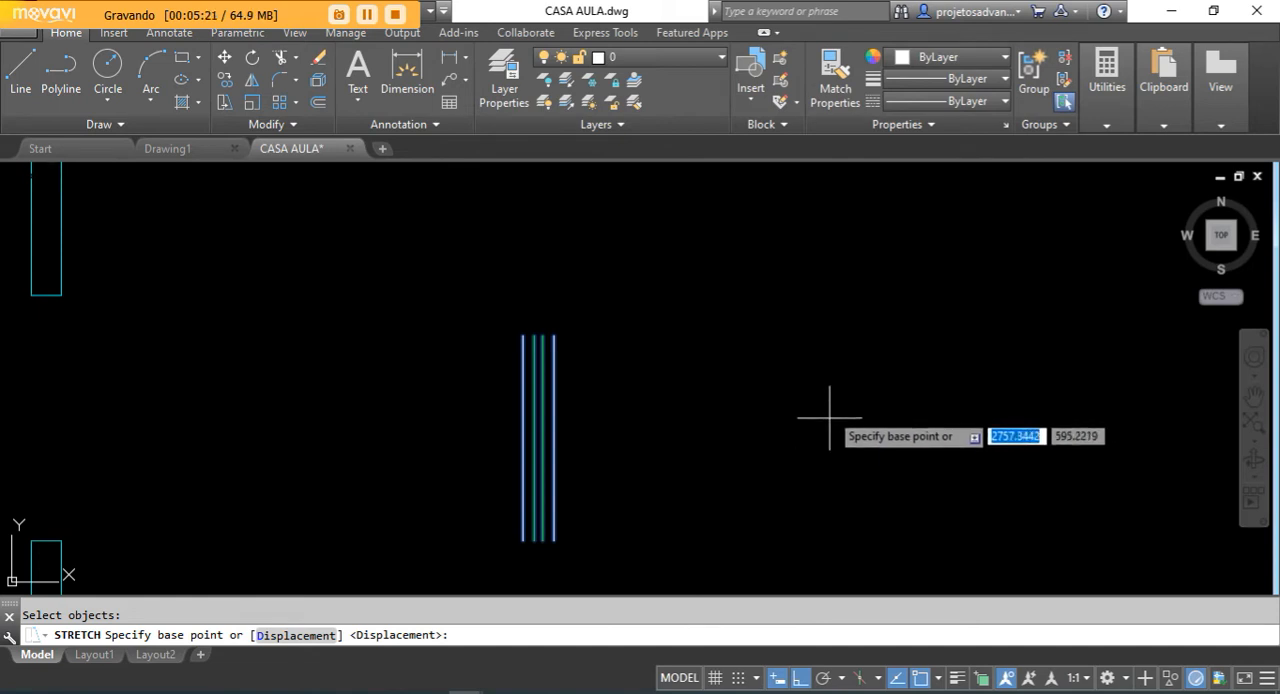
{"action": "left_click", "coordinate": [554, 336]}
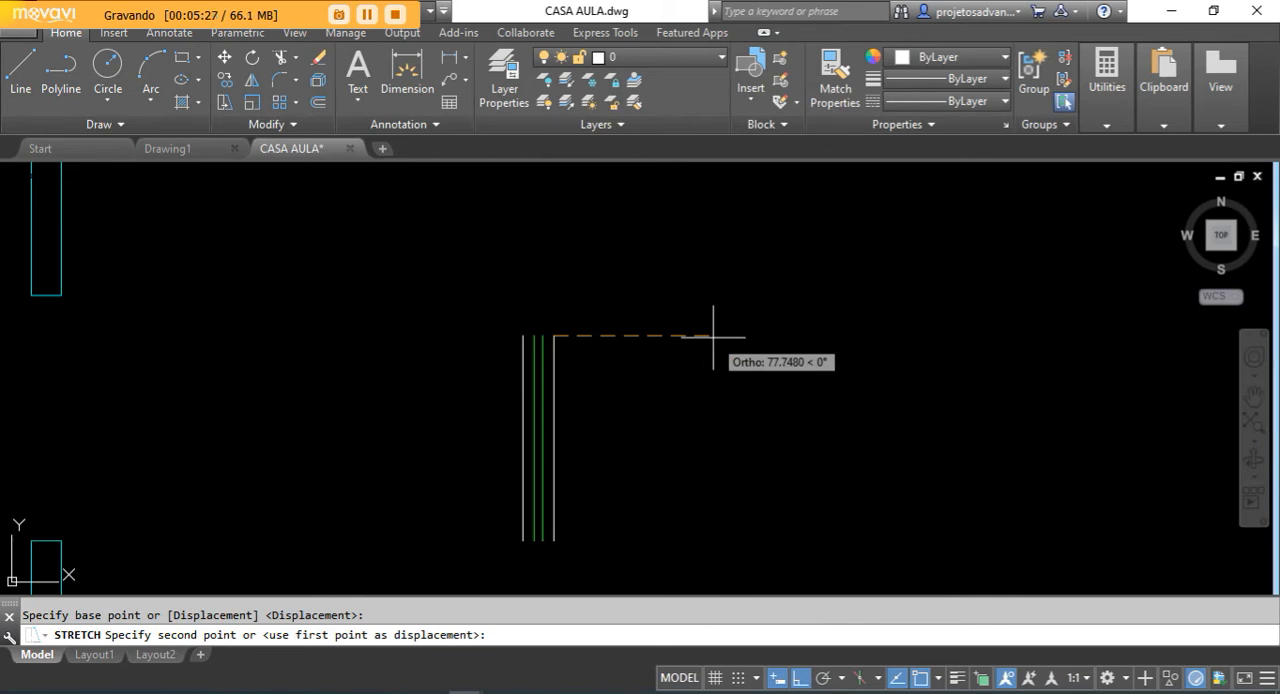
{"action": "key", "text": "Escape"}
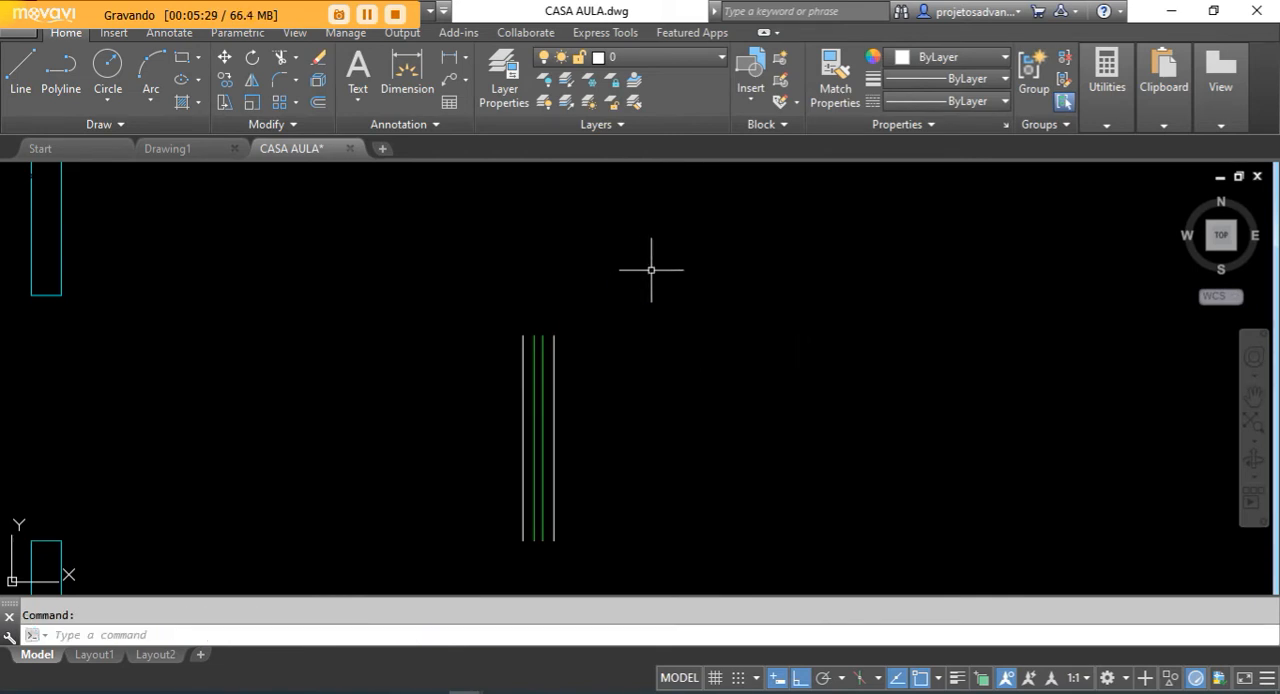
- Try the Stretch again with a larger crossing selection over the window symbol, based at its upper right endpoint
{"action": "type", "text": "S"}
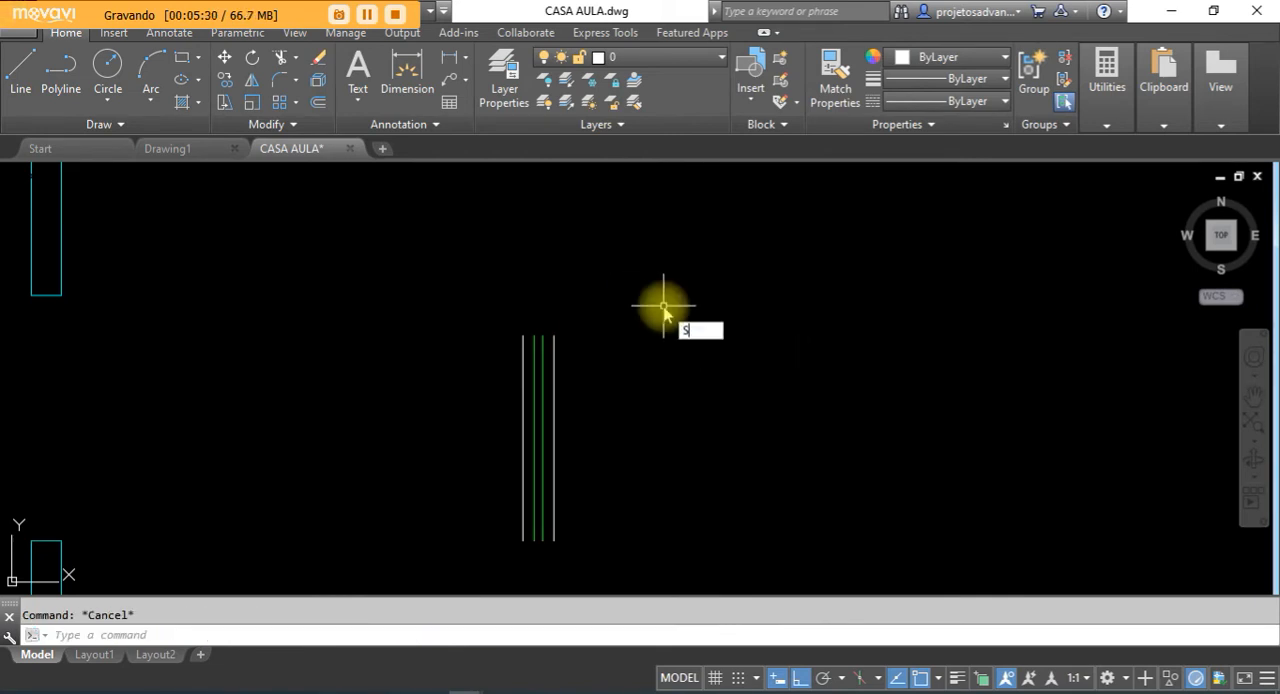
{"action": "left_click", "coordinate": [746, 349]}
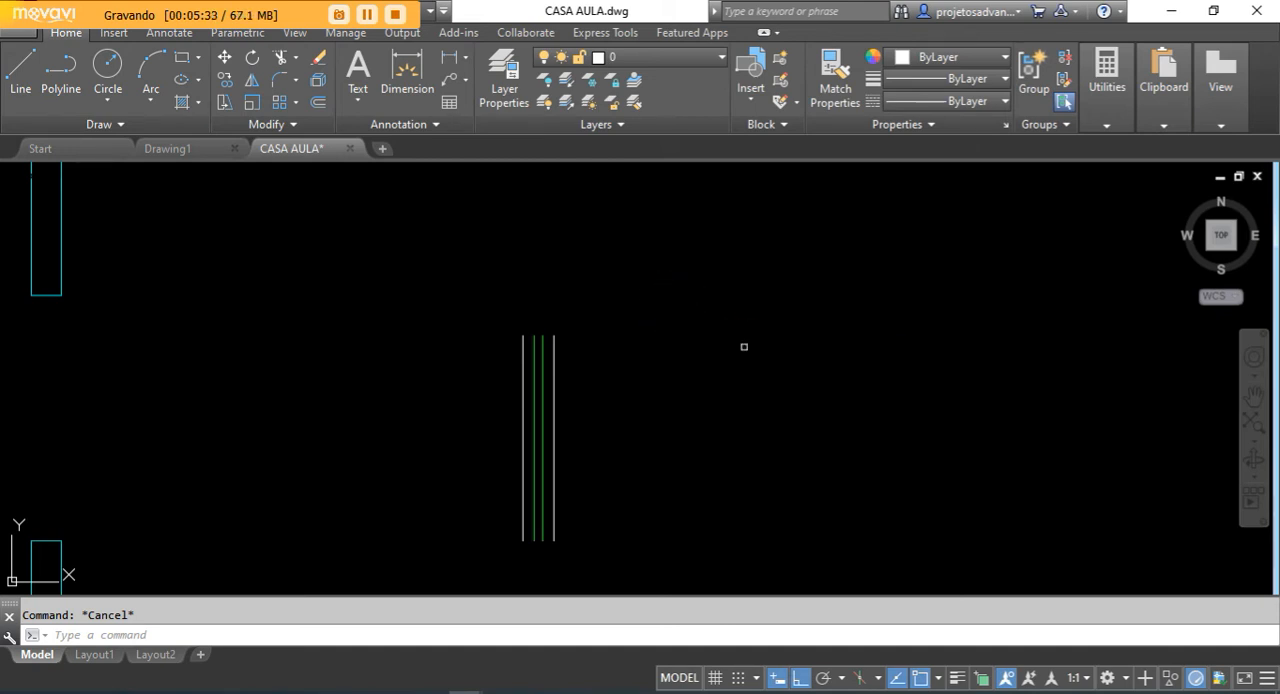
{"action": "left_click", "coordinate": [643, 294]}
{"action": "left_click", "coordinate": [376, 542]}
{"action": "key", "text": "Return"}
{"action": "left_click", "coordinate": [556, 334]}
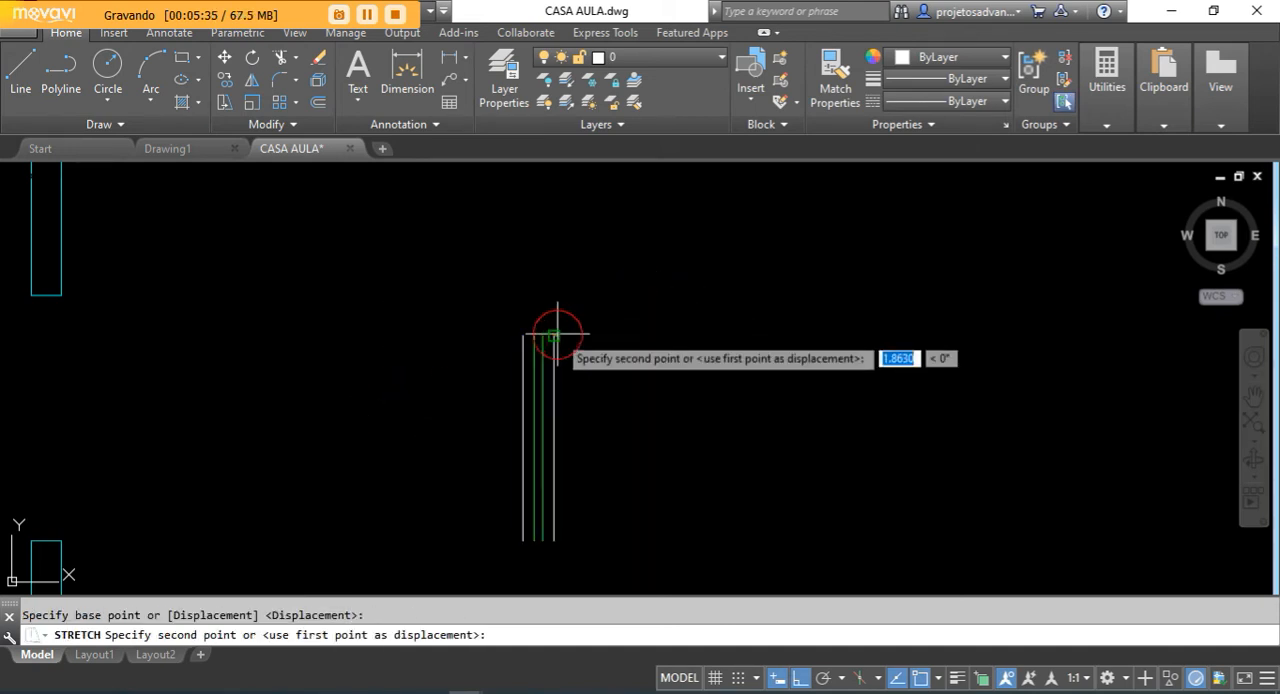
{"action": "key", "text": "Escape"}
{"action": "left_click", "coordinate": [597, 393]}
{"action": "left_click", "coordinate": [469, 436]}
{"action": "key", "text": "Escape"}
{"action": "left_click", "coordinate": [587, 414]}
{"action": "left_click", "coordinate": [499, 454]}
{"action": "key", "text": "Escape"}
- Explode the window symbol into separate lines
{"action": "type", "text": "x"}
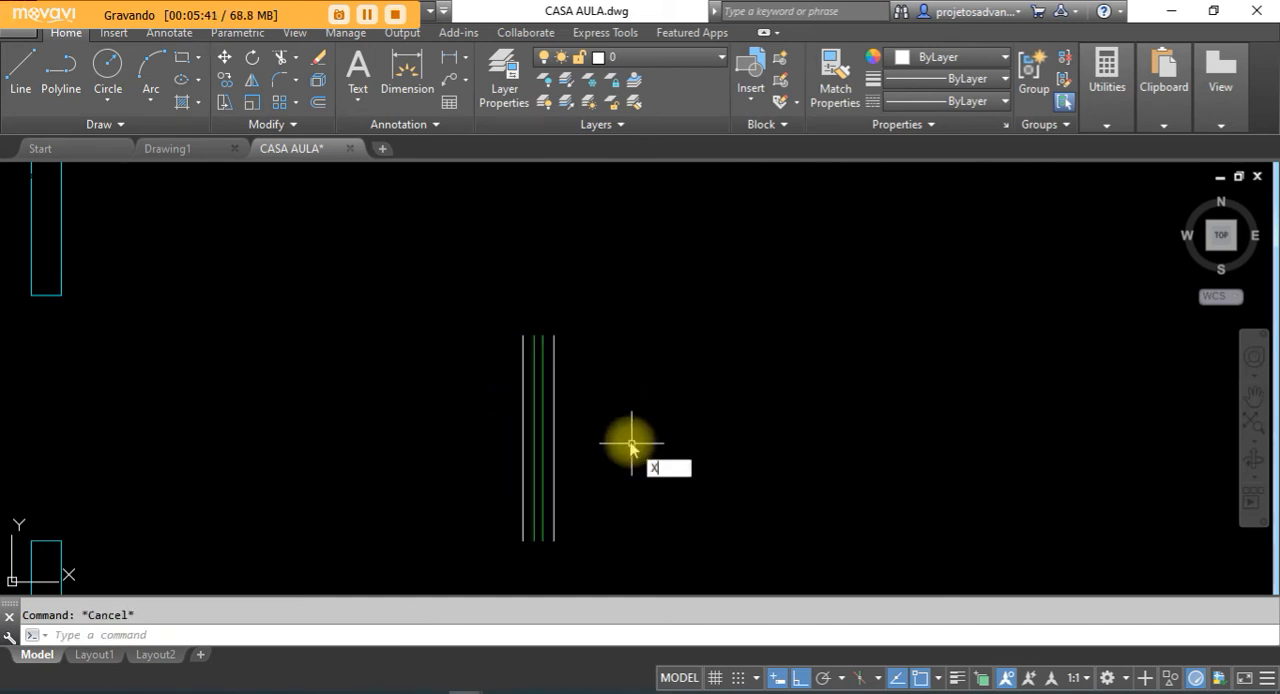
{"action": "key", "text": "Return"}
{"action": "left_click", "coordinate": [621, 413]}
{"action": "left_click", "coordinate": [442, 462]}
{"action": "key", "text": "Return"}
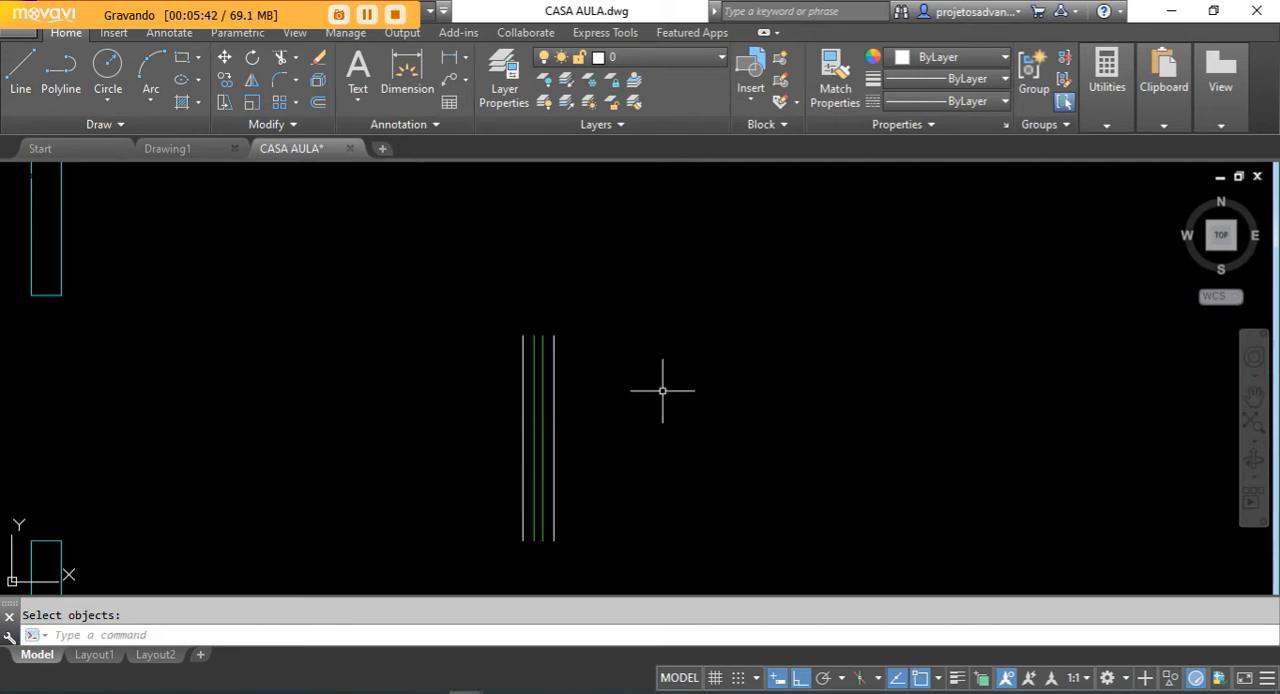
- Try stretching the upper ends of the four separate window lines vertically from the rightmost line's top endpoint
{"action": "type", "text": "s"}
{"action": "key", "text": "Escape"}
{"action": "left_click", "coordinate": [224, 102]}
{"action": "left_click", "coordinate": [575, 295]}
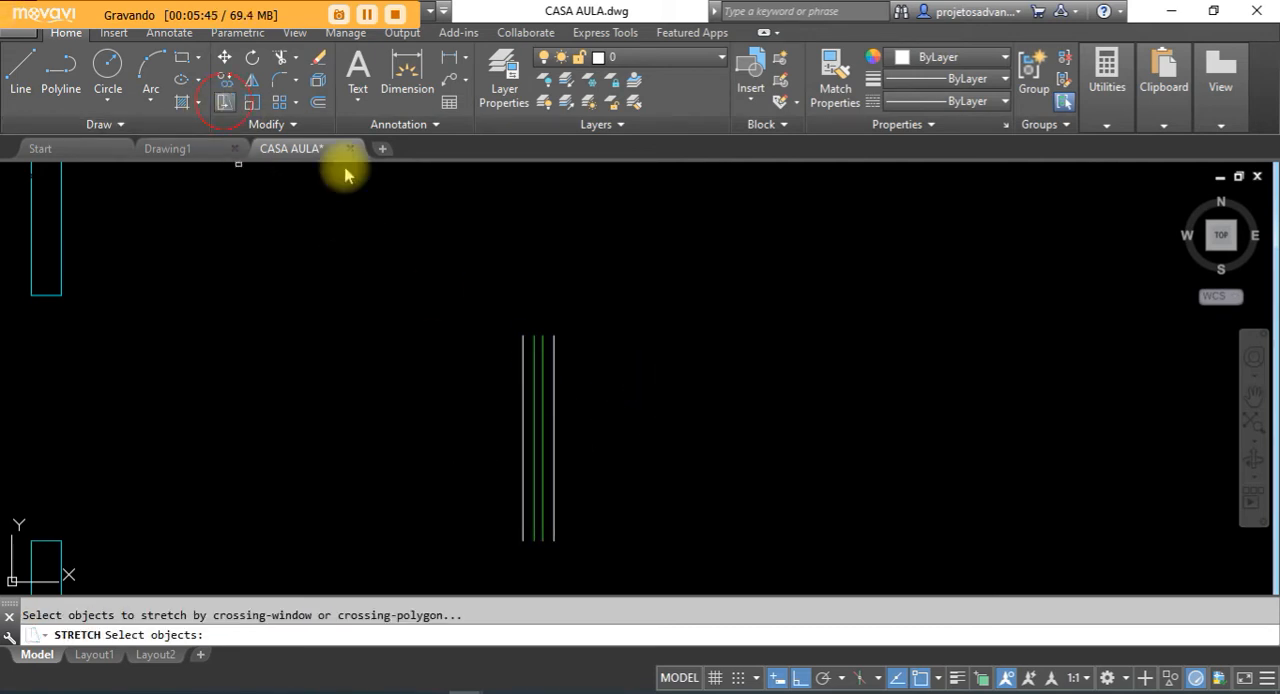
{"action": "left_click", "coordinate": [463, 361]}
{"action": "right_click", "coordinate": [597, 345]}
{"action": "left_click", "coordinate": [559, 334]}
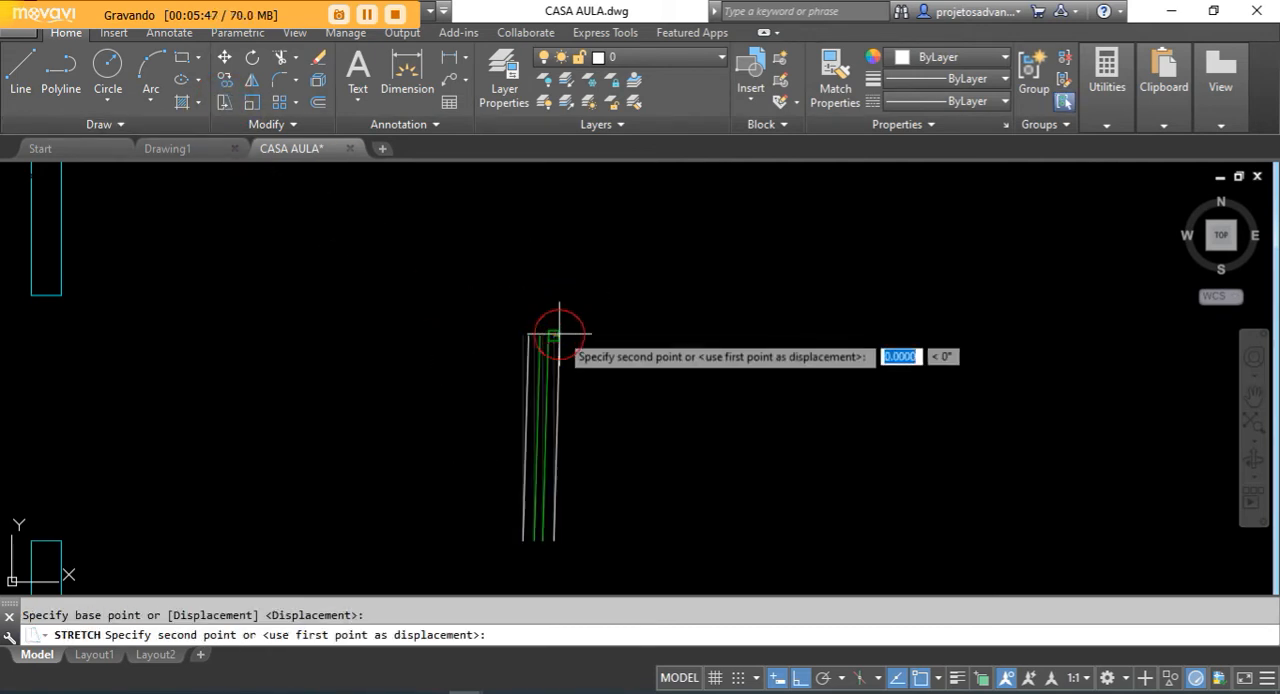
{"action": "scroll", "coordinate": [568, 400], "scroll_direction": "up", "scroll_amount": 2}
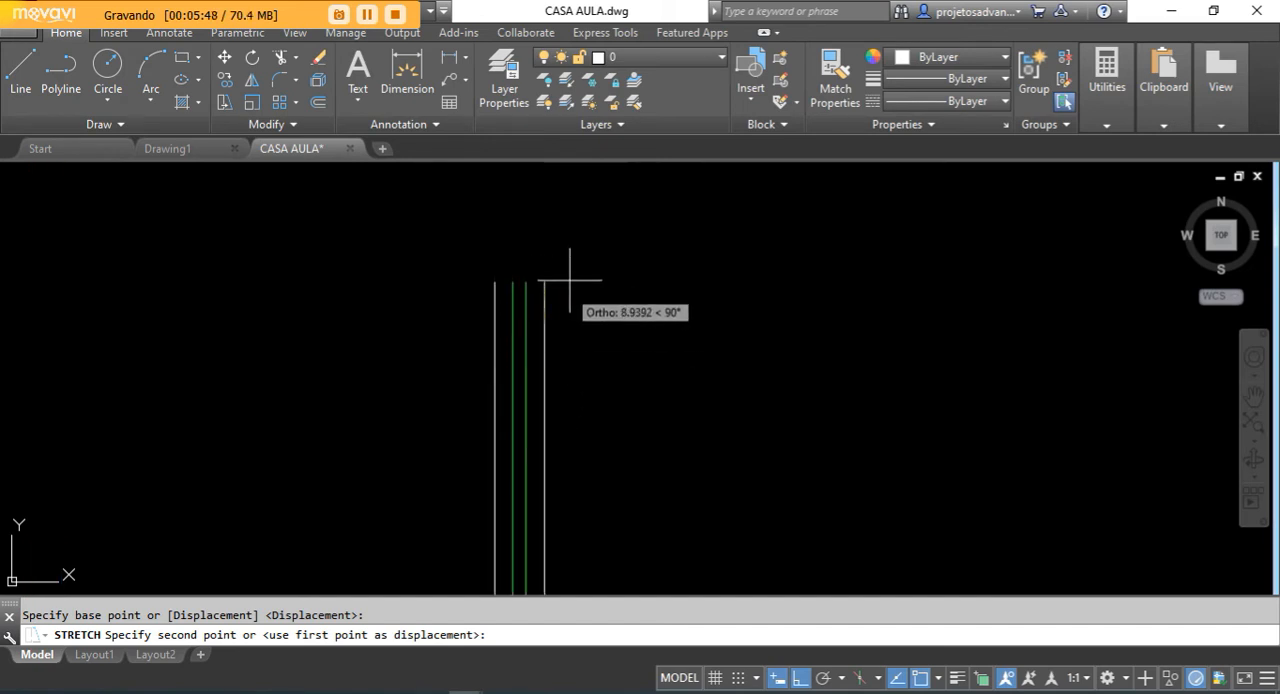
{"action": "scroll", "coordinate": [552, 395], "scroll_direction": "down", "scroll_amount": 2}
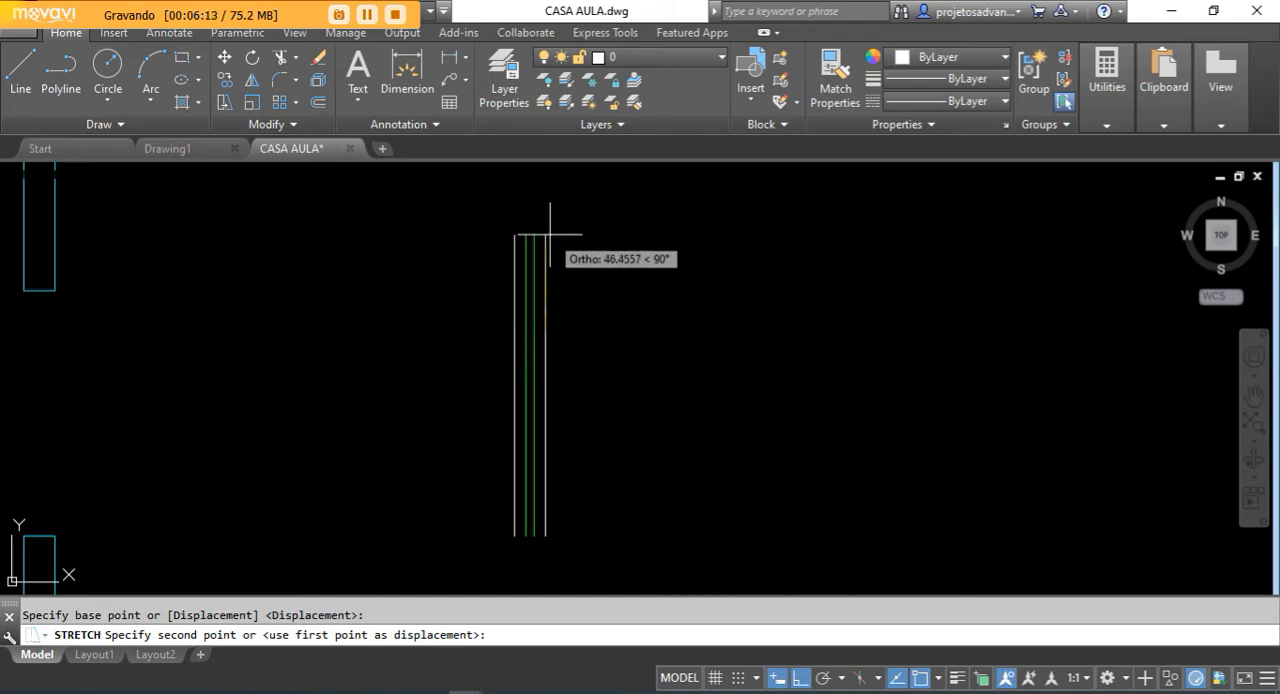
{"action": "key", "text": "Escape"}
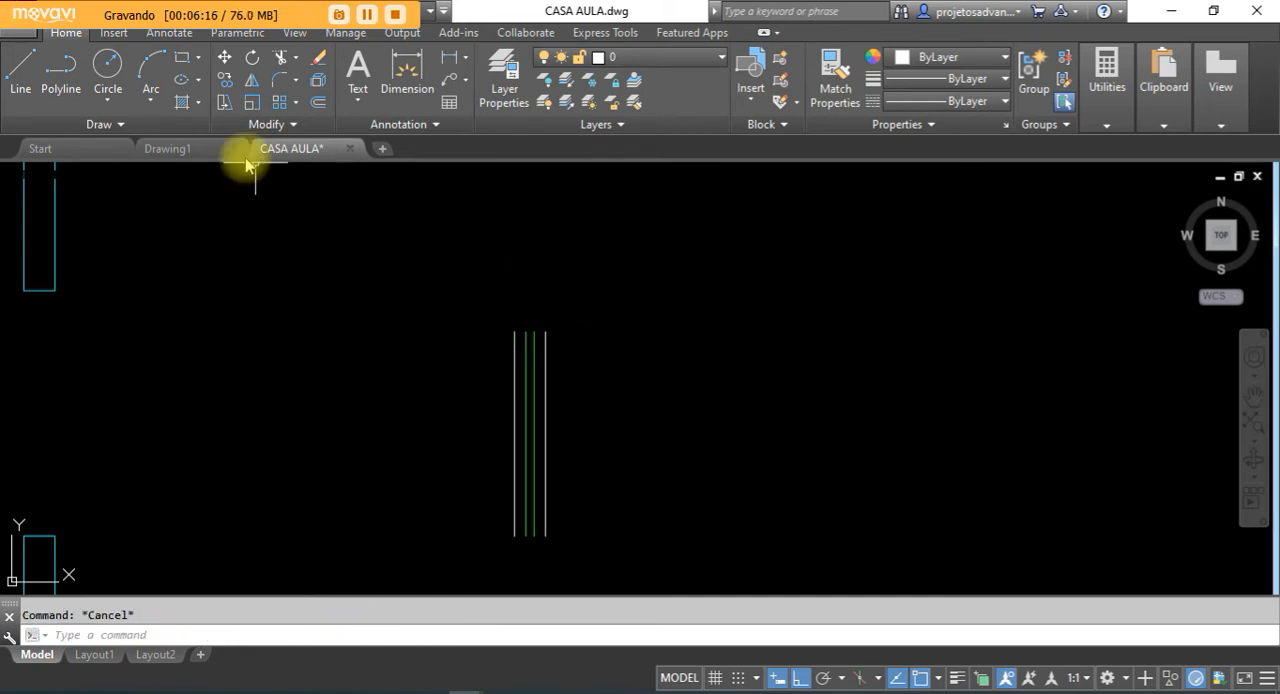
- Stretch the four window lines' upper ends from the rightmost line's top endpoint to a From offset 100 straight above its bottom endpoint
{"action": "left_click", "coordinate": [222, 104]}
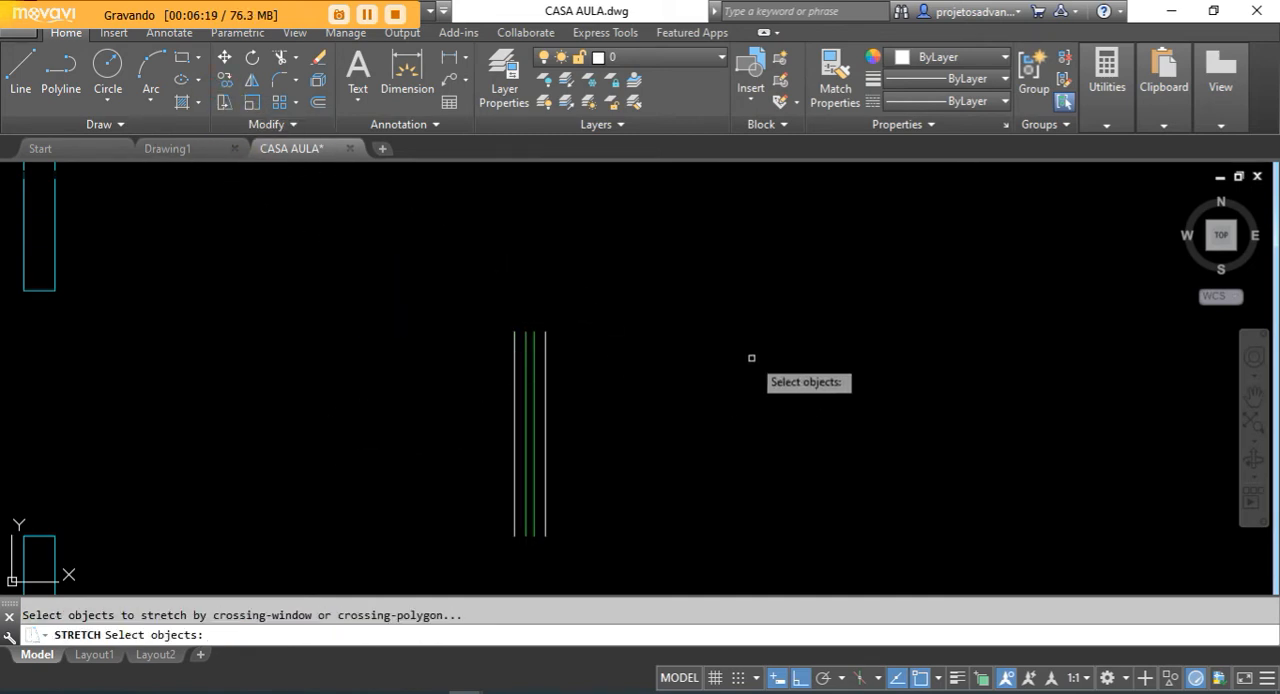
{"action": "left_click", "coordinate": [597, 286]}
{"action": "left_click", "coordinate": [449, 376]}
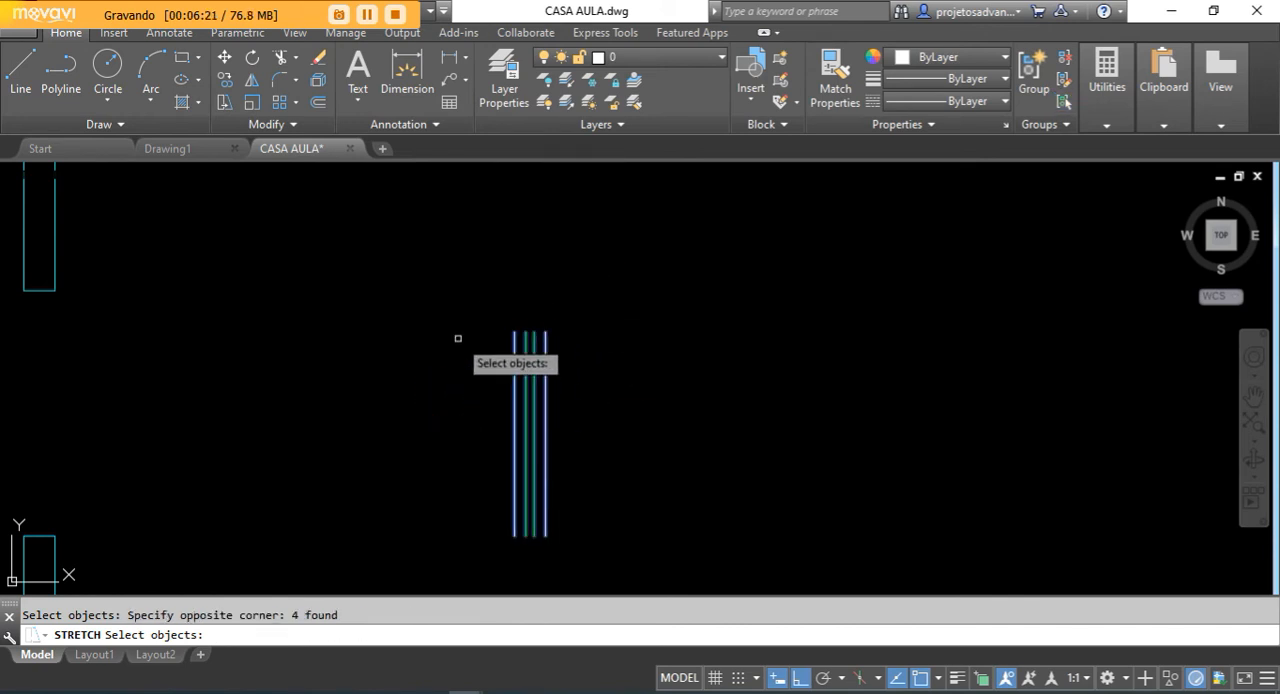
{"action": "key", "text": "Return"}
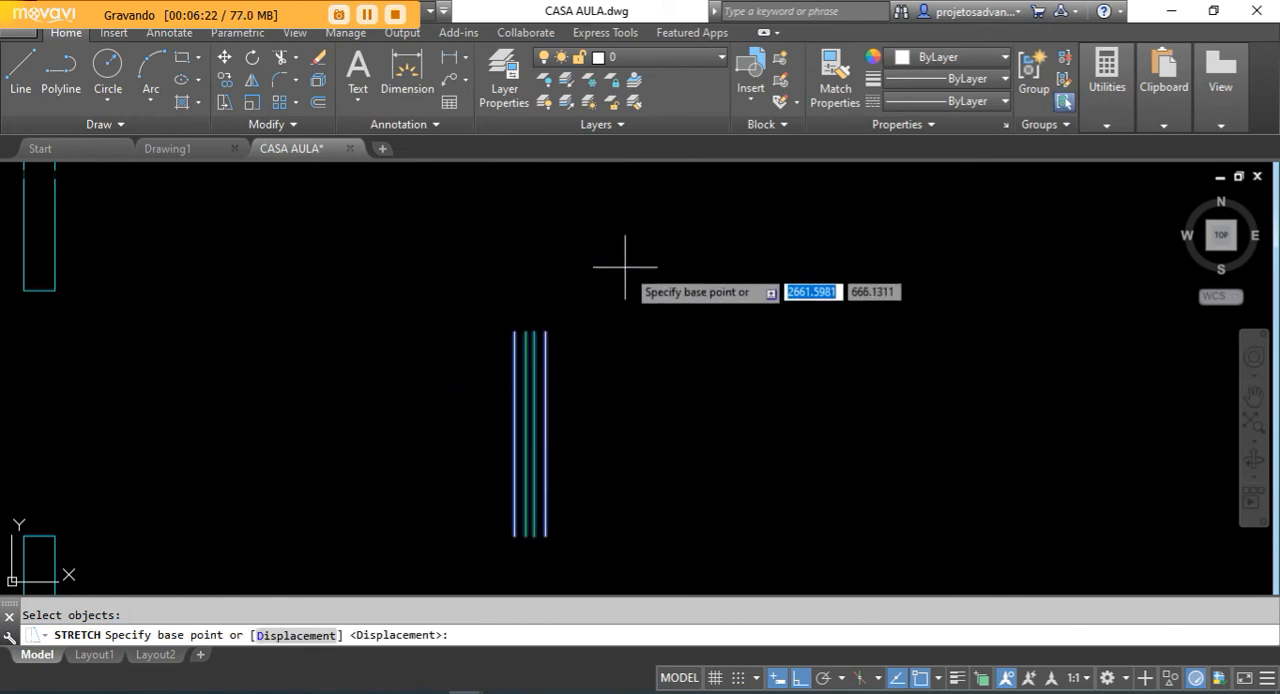
{"action": "left_click", "coordinate": [545, 333]}
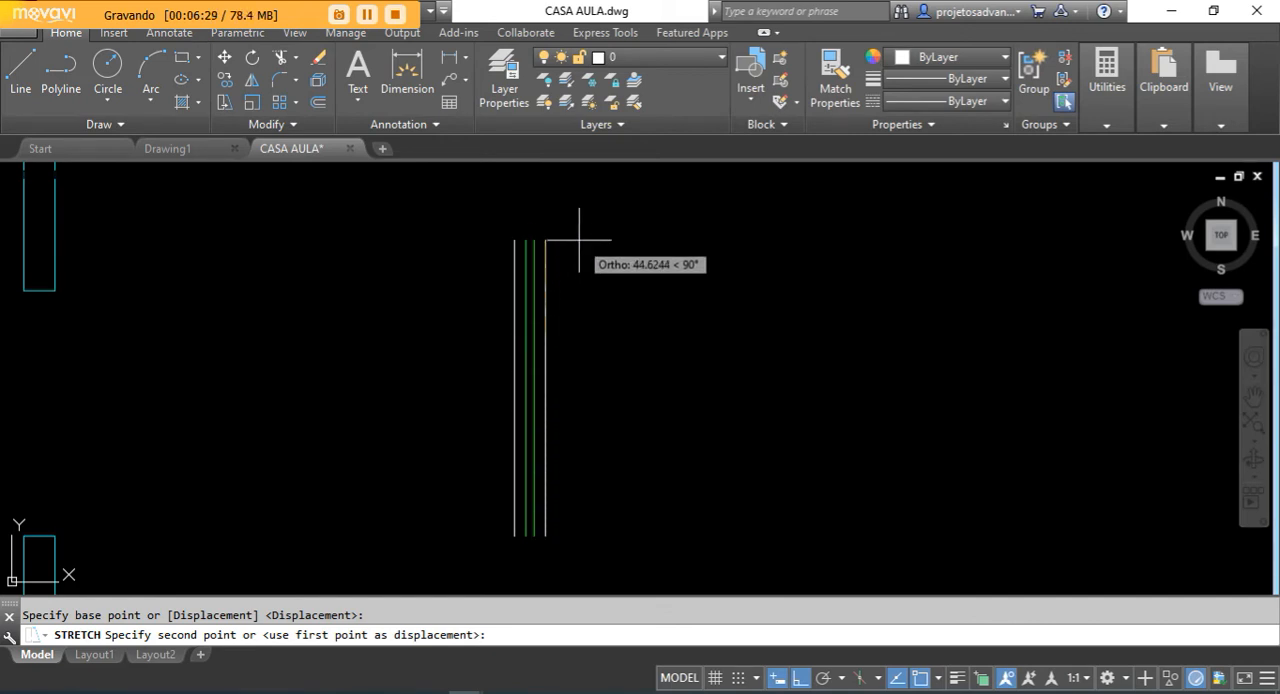
{"action": "scroll", "coordinate": [575, 245], "scroll_direction": "down", "scroll_amount": 2}
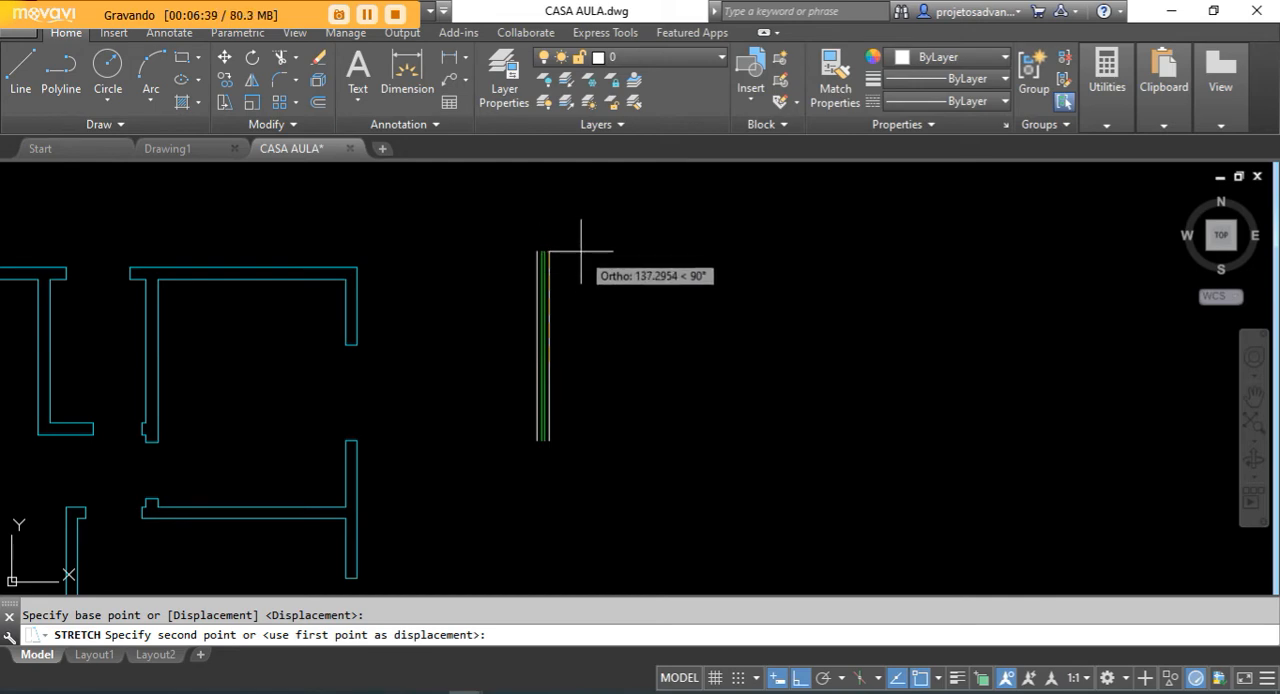
{"action": "key", "text": "F8"}
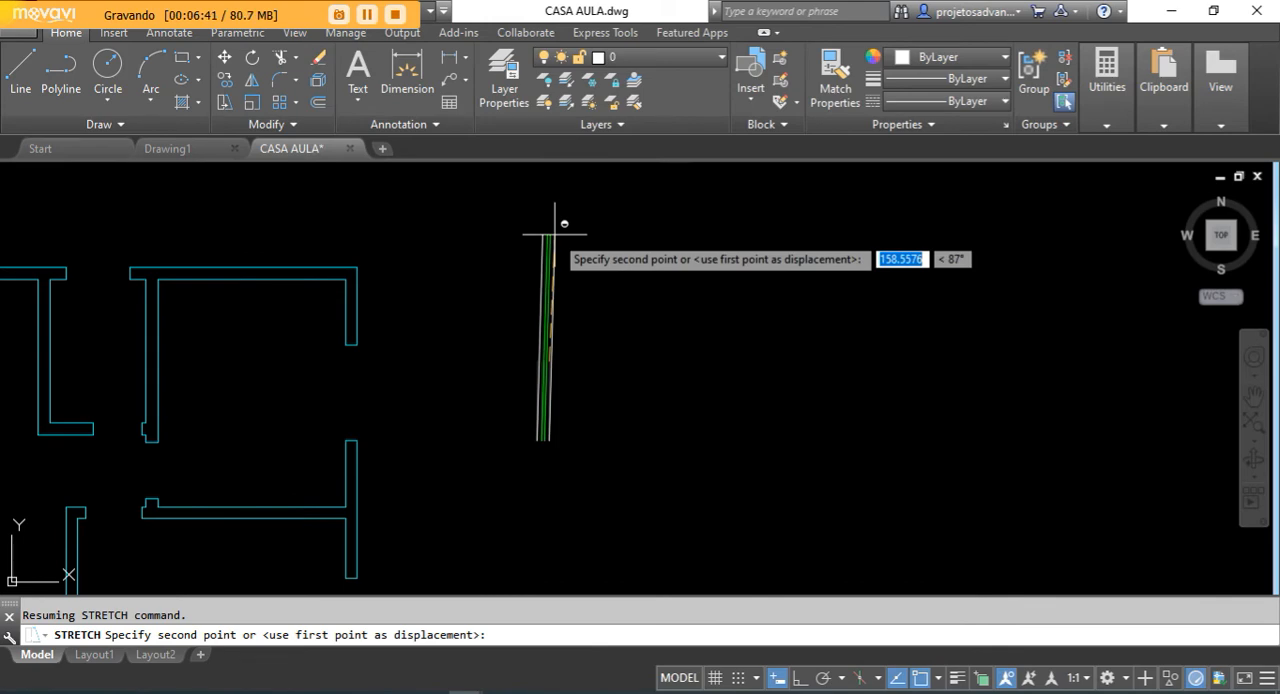
{"action": "right_click", "coordinate": [544, 231], "text": "shift"}
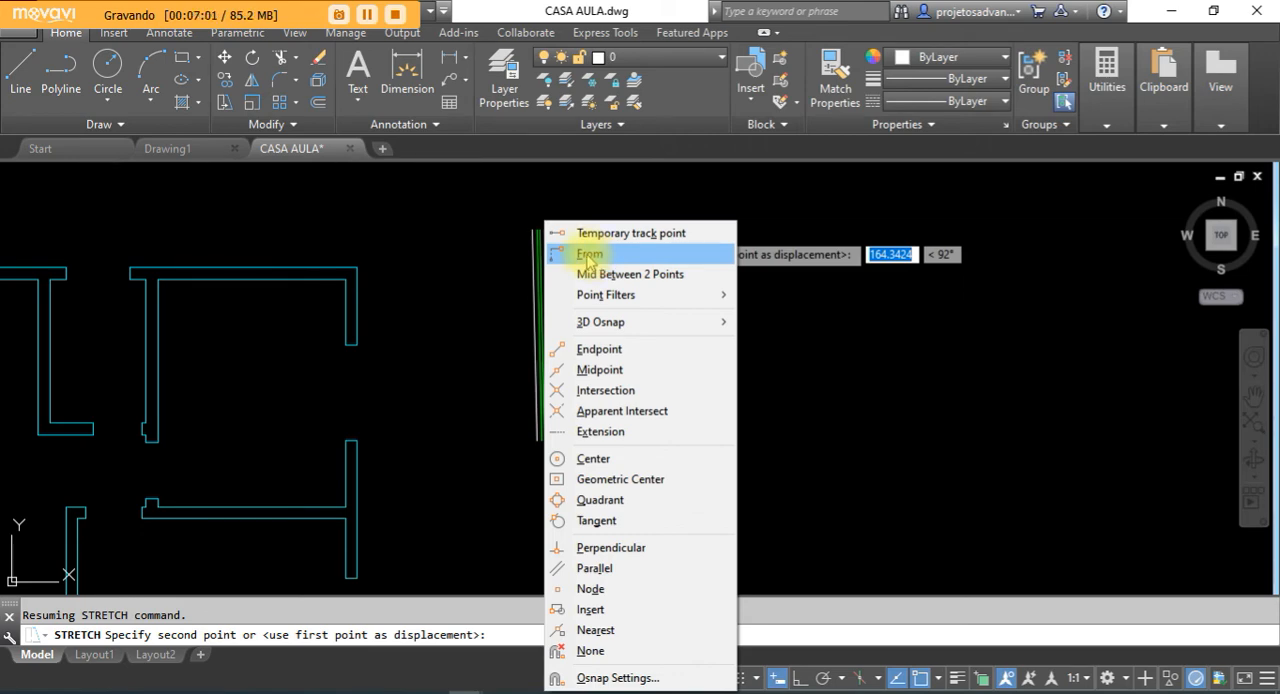
{"action": "left_click", "coordinate": [588, 260]}
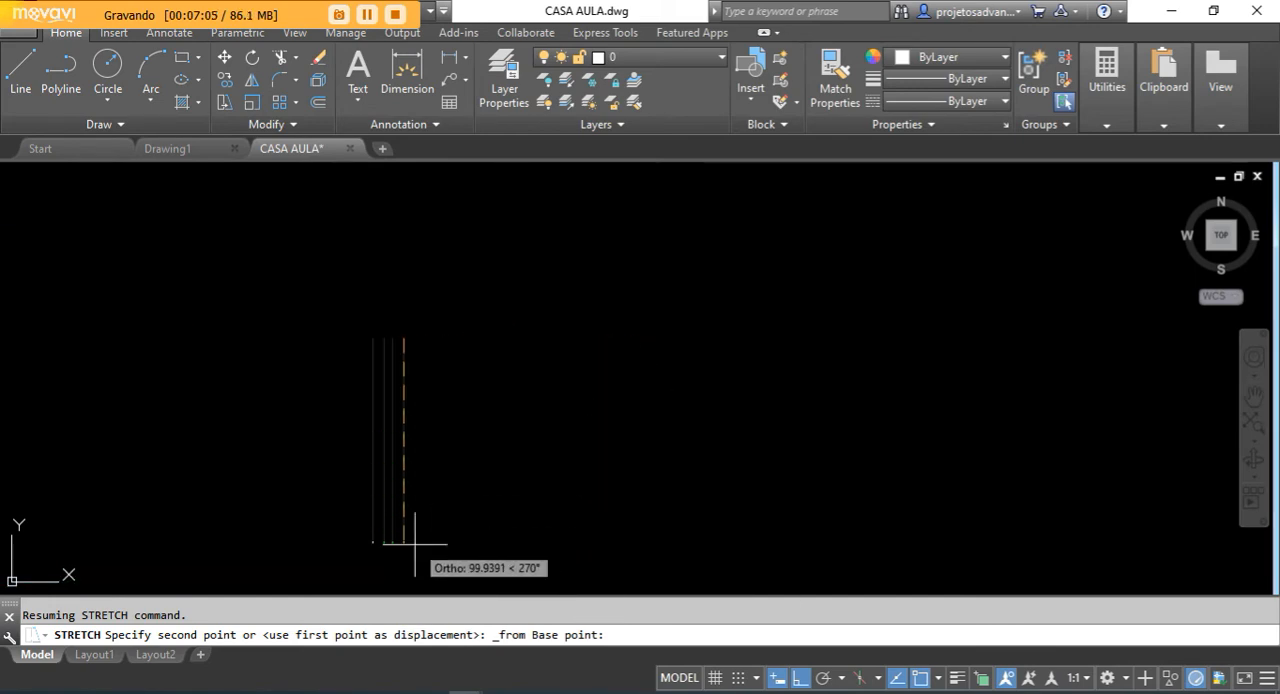
{"action": "left_click", "coordinate": [403, 541]}
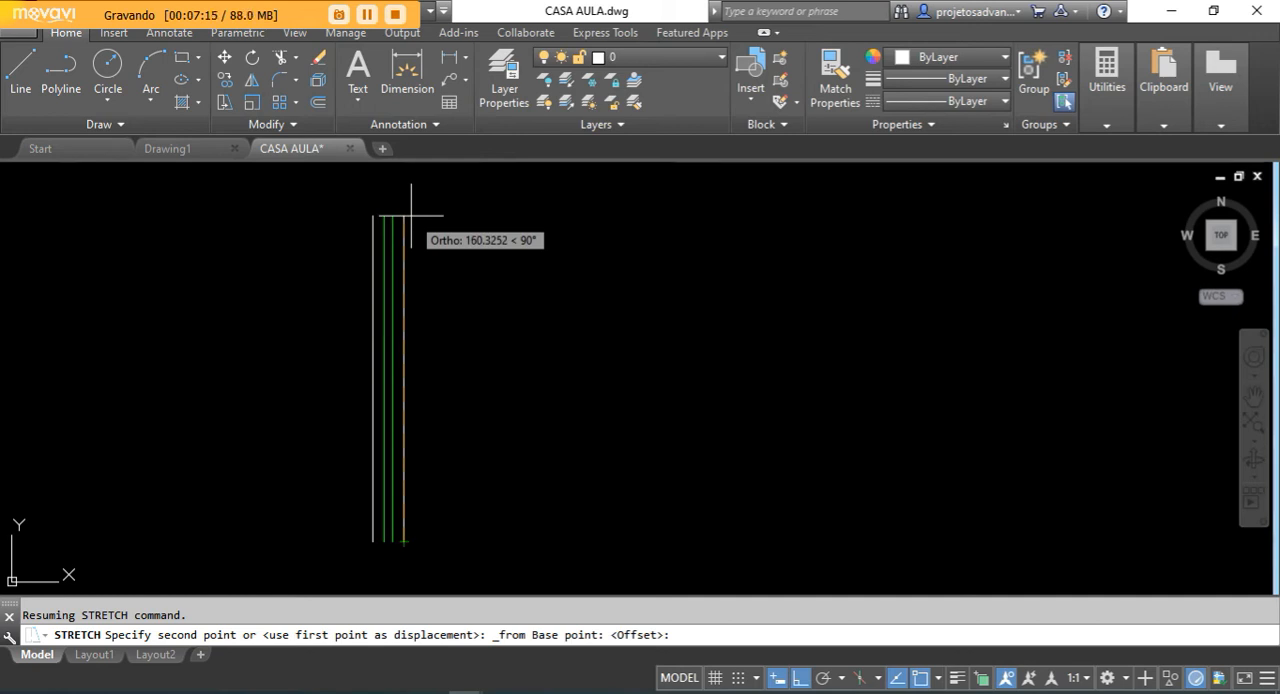
{"action": "type", "text": "10"}
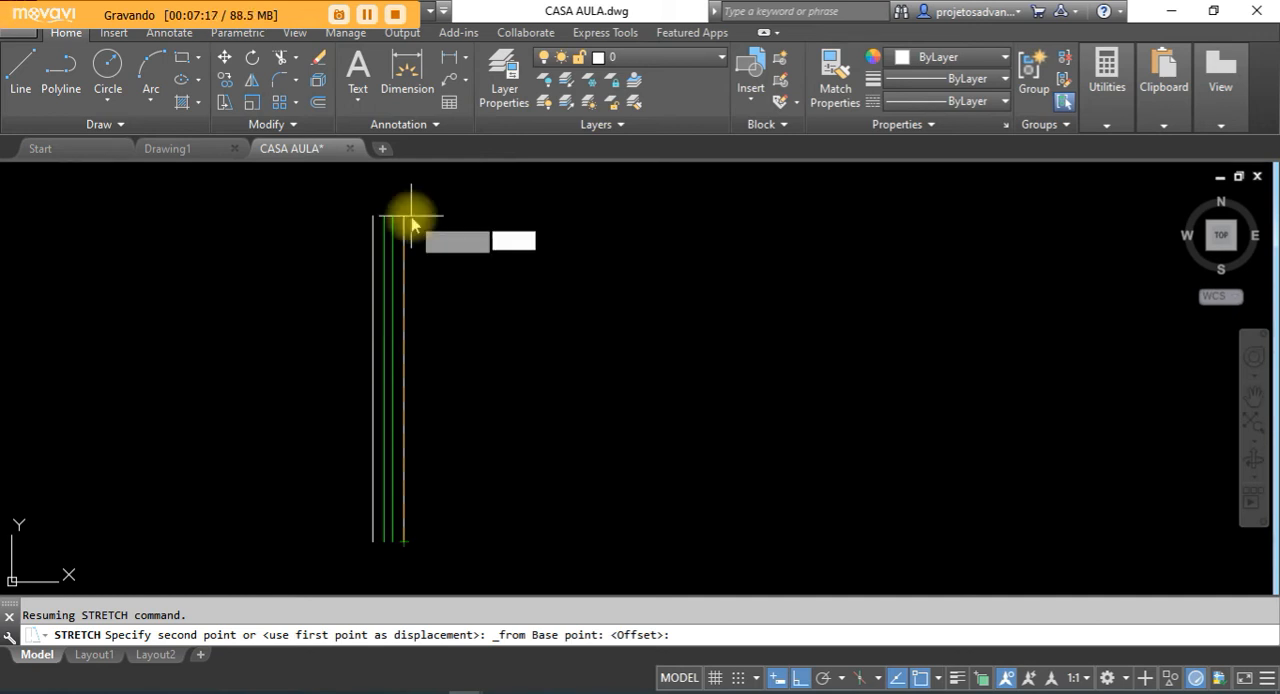
{"action": "type", "text": "0"}
{"action": "left_click", "coordinate": [411, 216]}
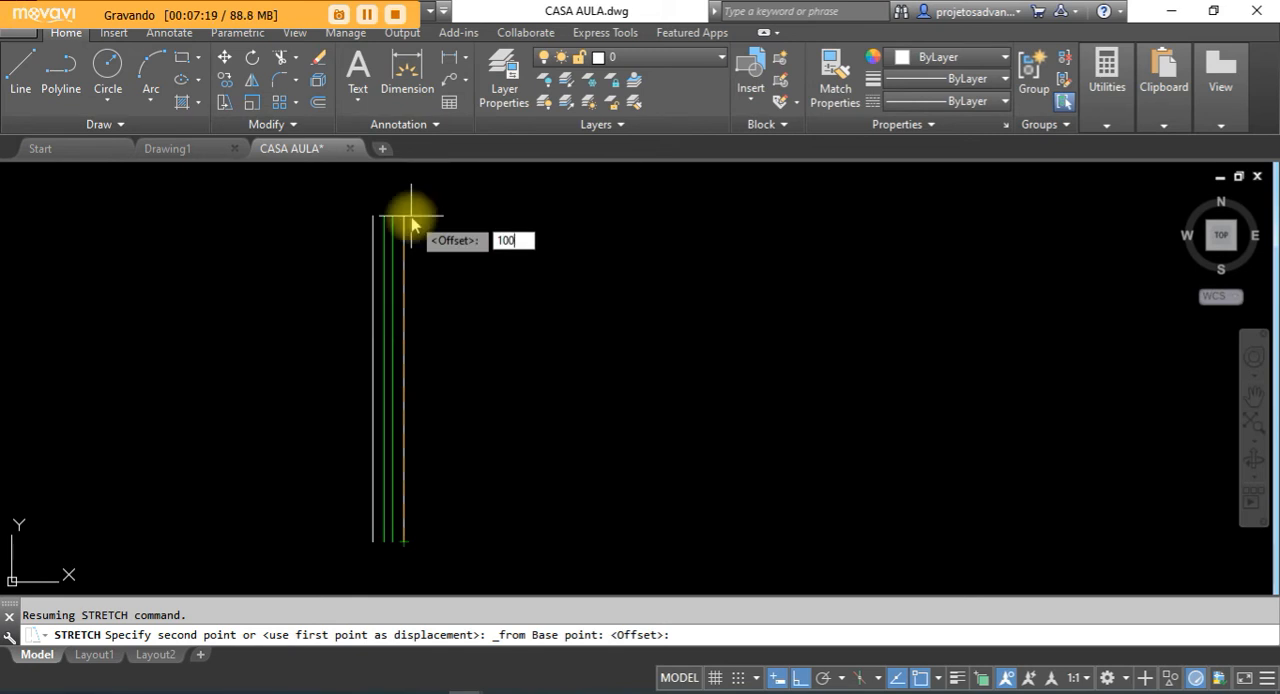
{"action": "key", "text": "Return"}
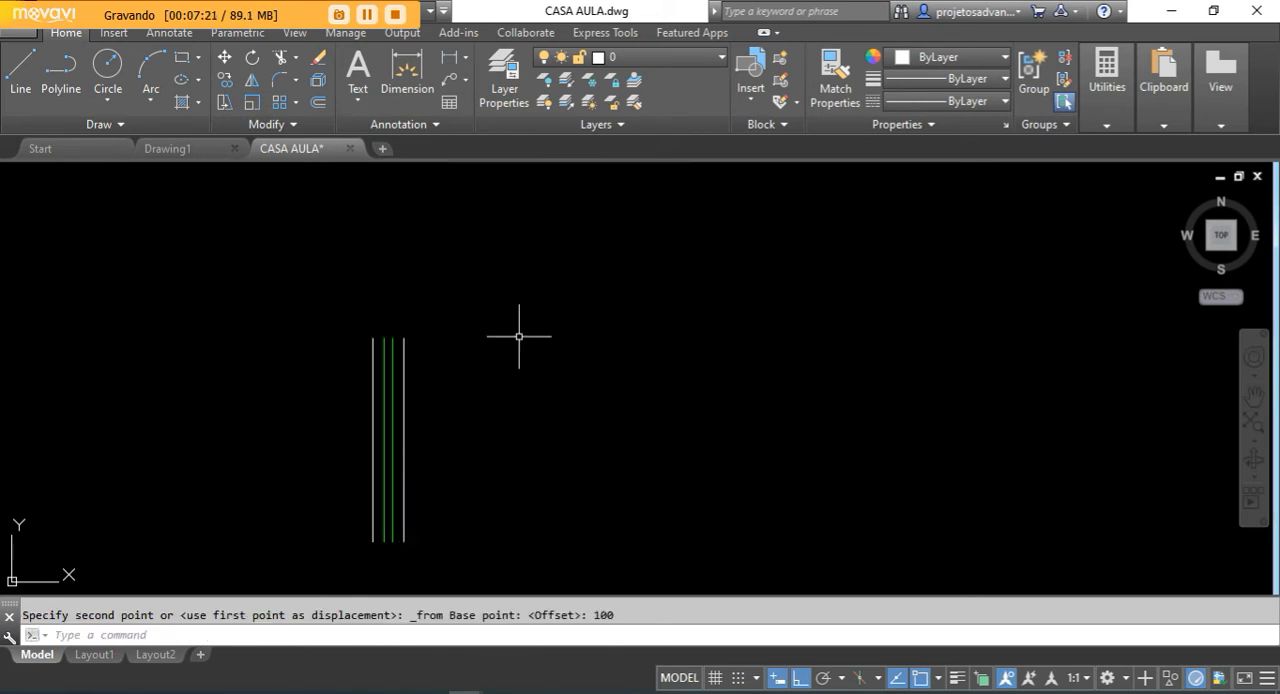
{"action": "scroll", "coordinate": [396, 448], "scroll_direction": "up", "scroll_amount": 2}
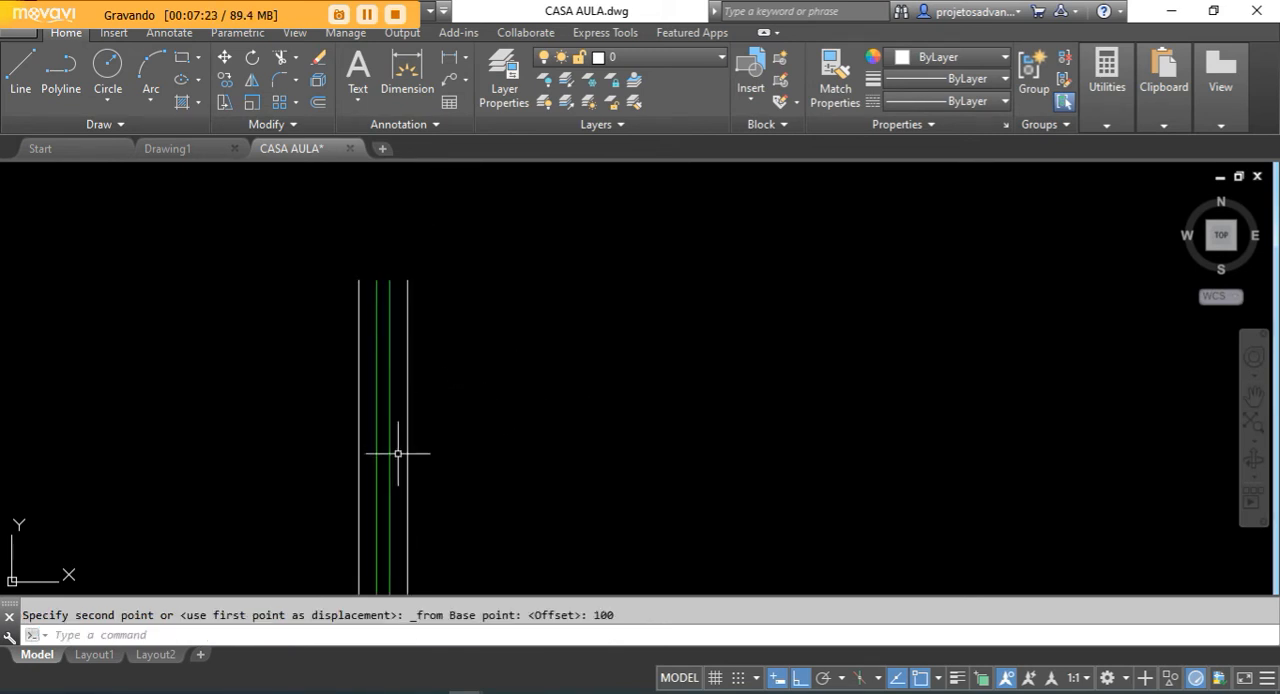
{"action": "scroll", "coordinate": [445, 275], "scroll_direction": "down", "scroll_amount": 1}
{"action": "scroll", "coordinate": [385, 430], "scroll_direction": "up", "scroll_amount": 1}
{"action": "scroll", "coordinate": [470, 400], "scroll_direction": "down", "scroll_amount": 1}
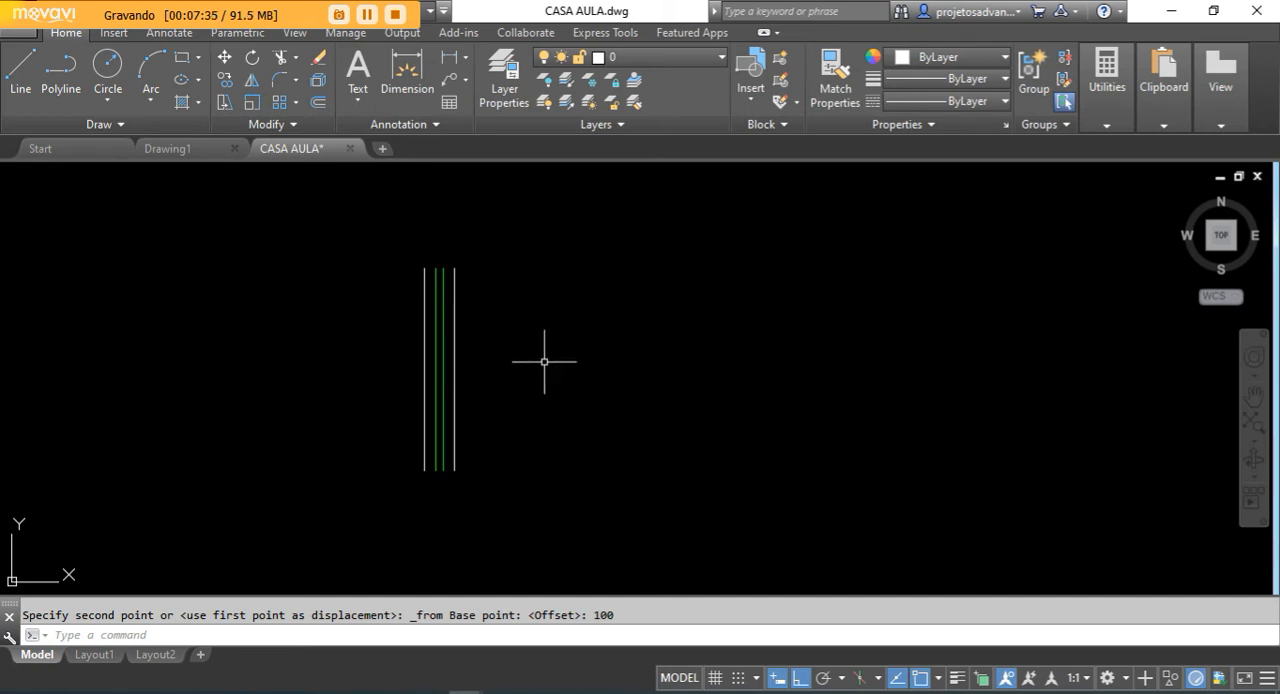
{"action": "scroll", "coordinate": [540, 428], "scroll_direction": "down", "scroll_amount": 3}
{"action": "scroll", "coordinate": [509, 357], "scroll_direction": "up", "scroll_amount": 3}
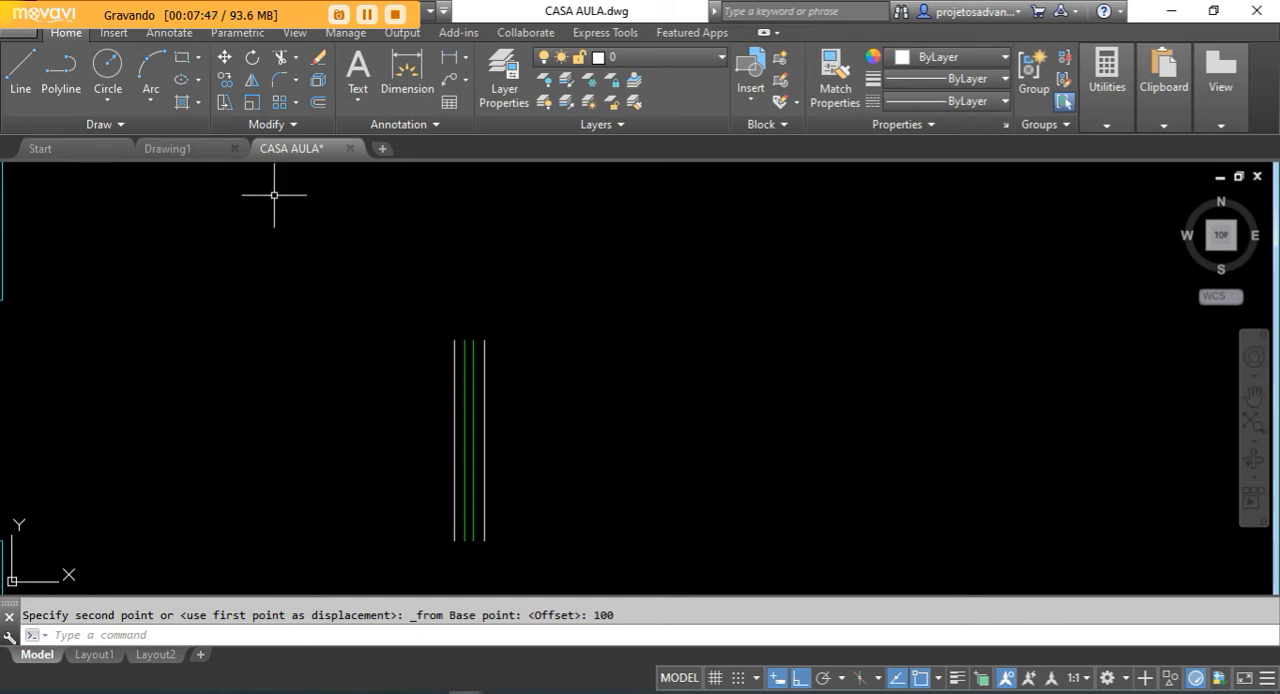
- Stretch the four window lines to a total length of 150, using a From offset straight above the rightmost line's bottom endpoint
{"action": "left_click", "coordinate": [224, 102]}
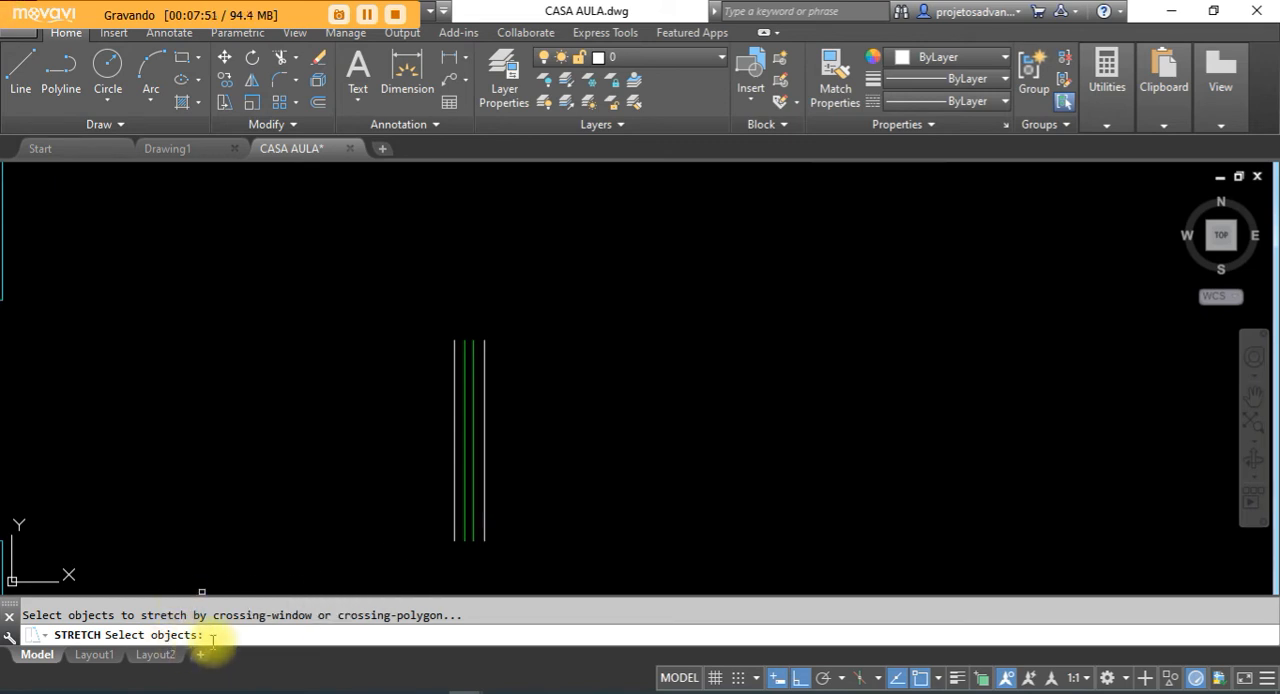
{"action": "left_click", "coordinate": [589, 286]}
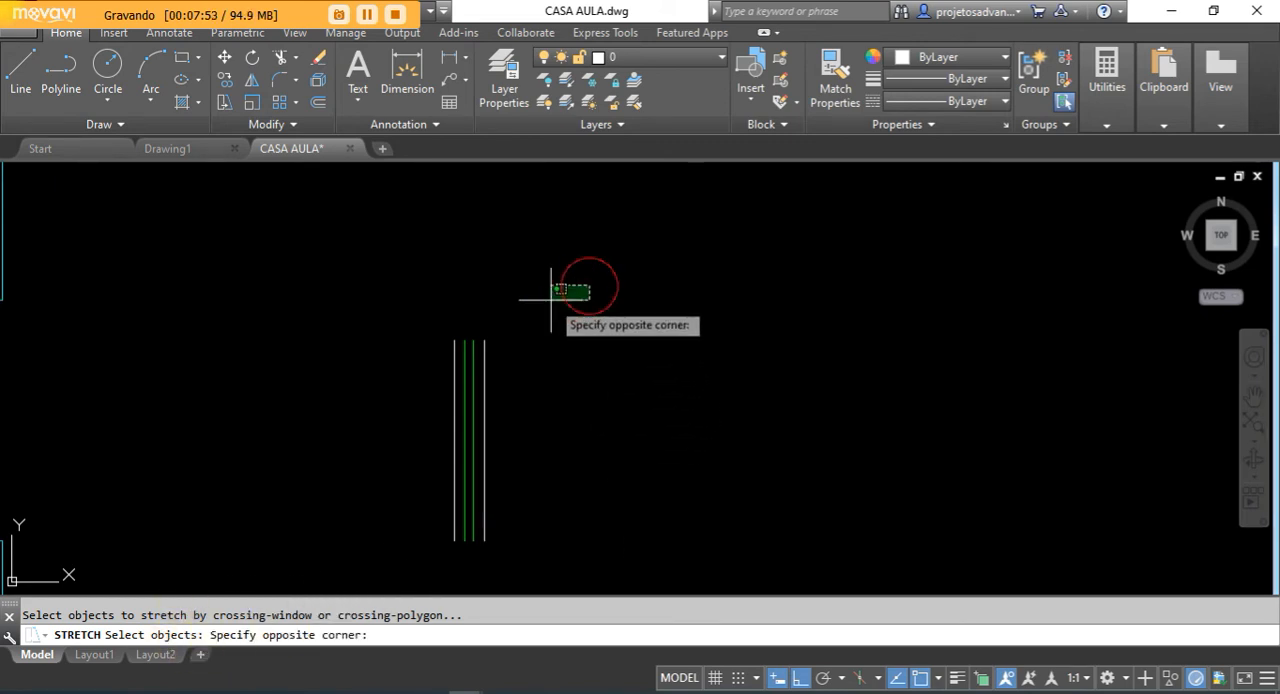
{"action": "left_click", "coordinate": [347, 451]}
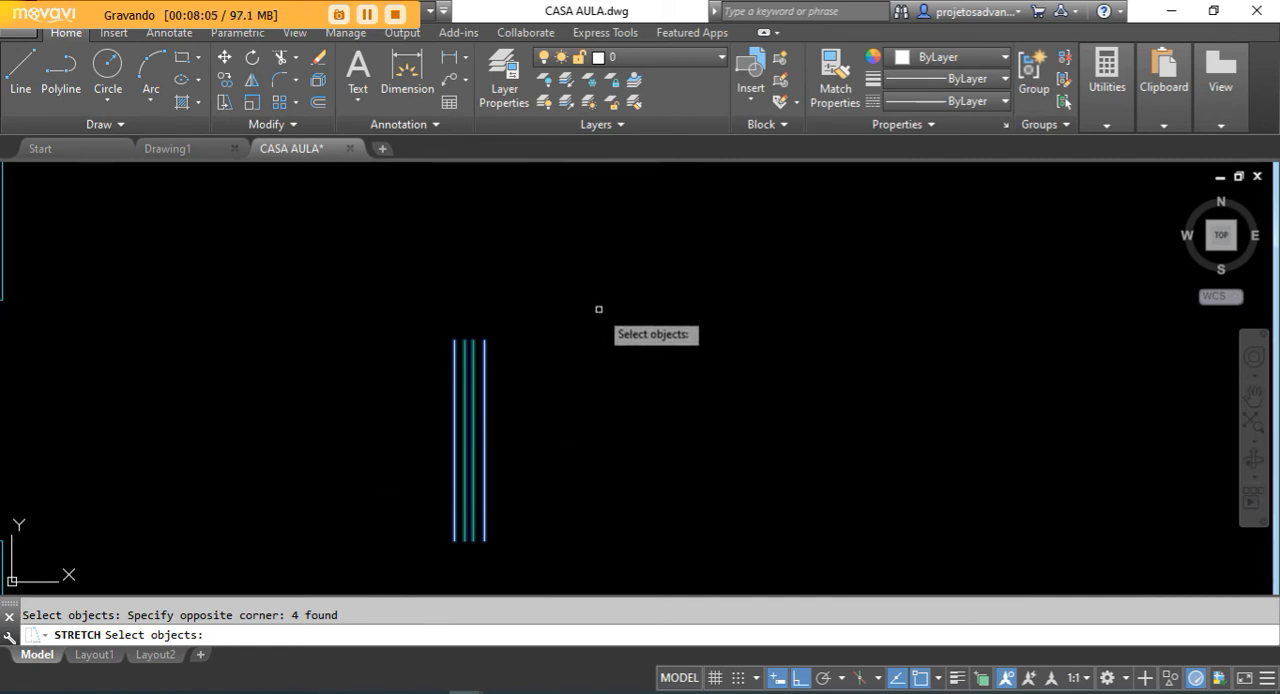
{"action": "key", "text": "Return"}
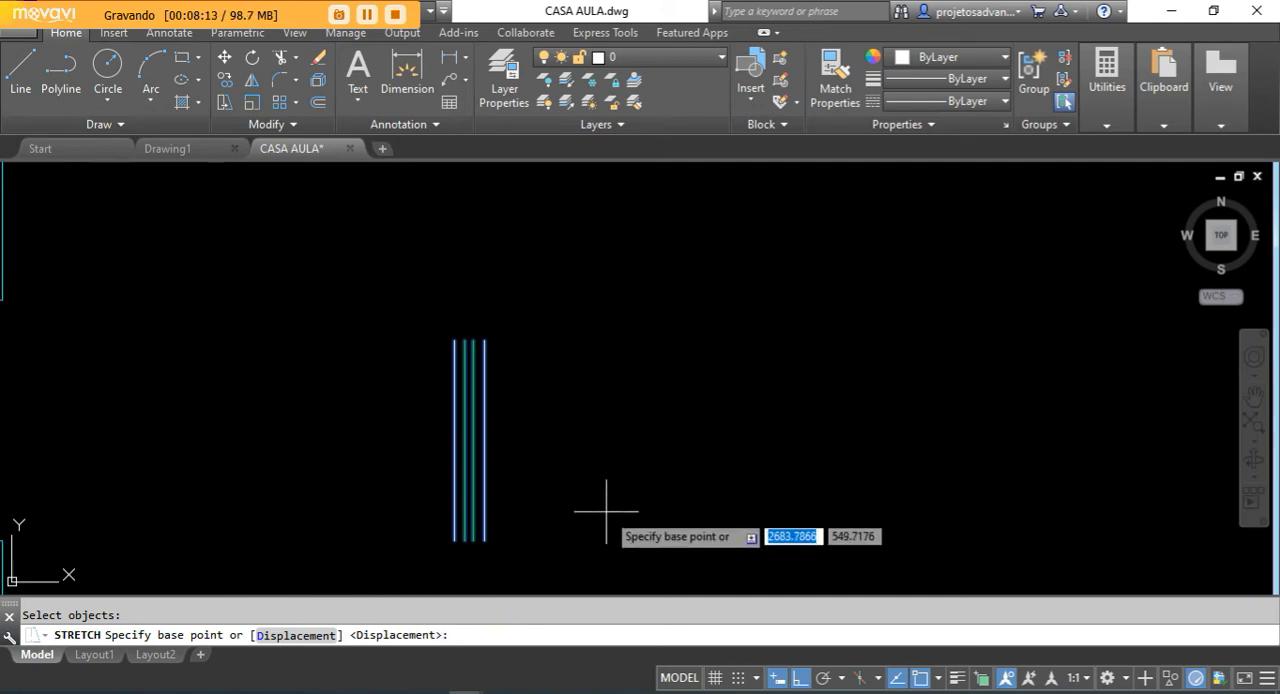
{"action": "left_click", "coordinate": [484, 340]}
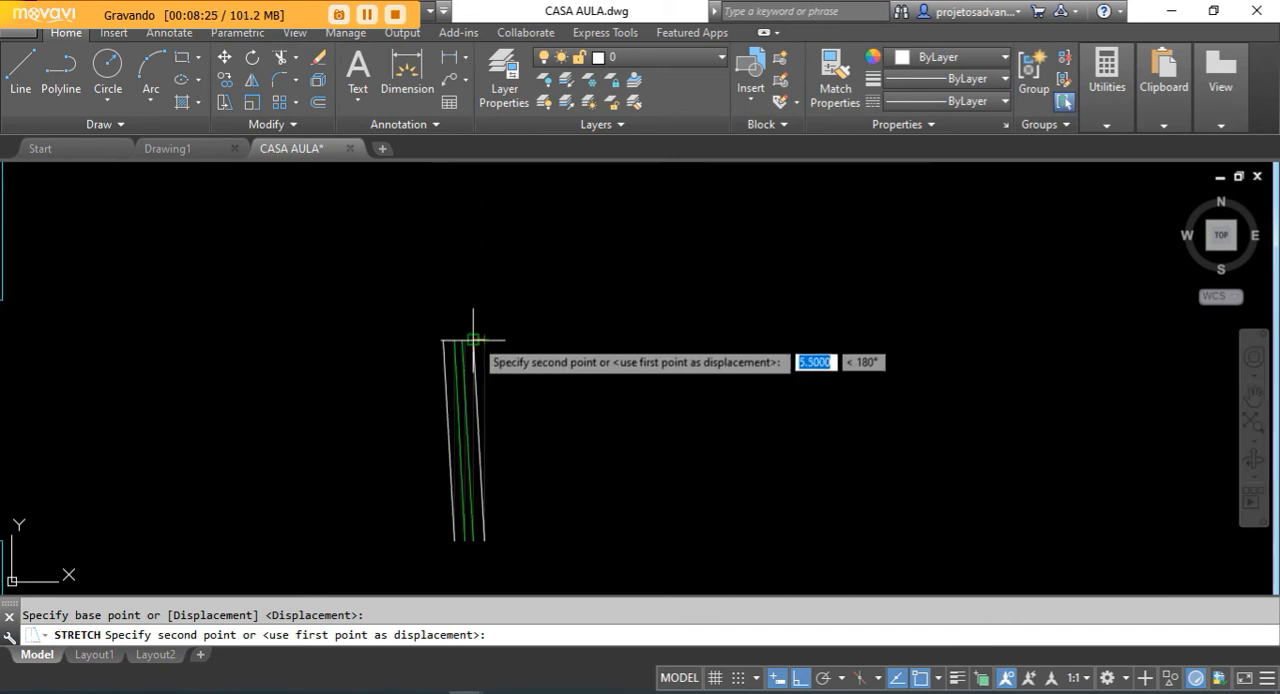
{"action": "left_click", "coordinate": [484, 340]}
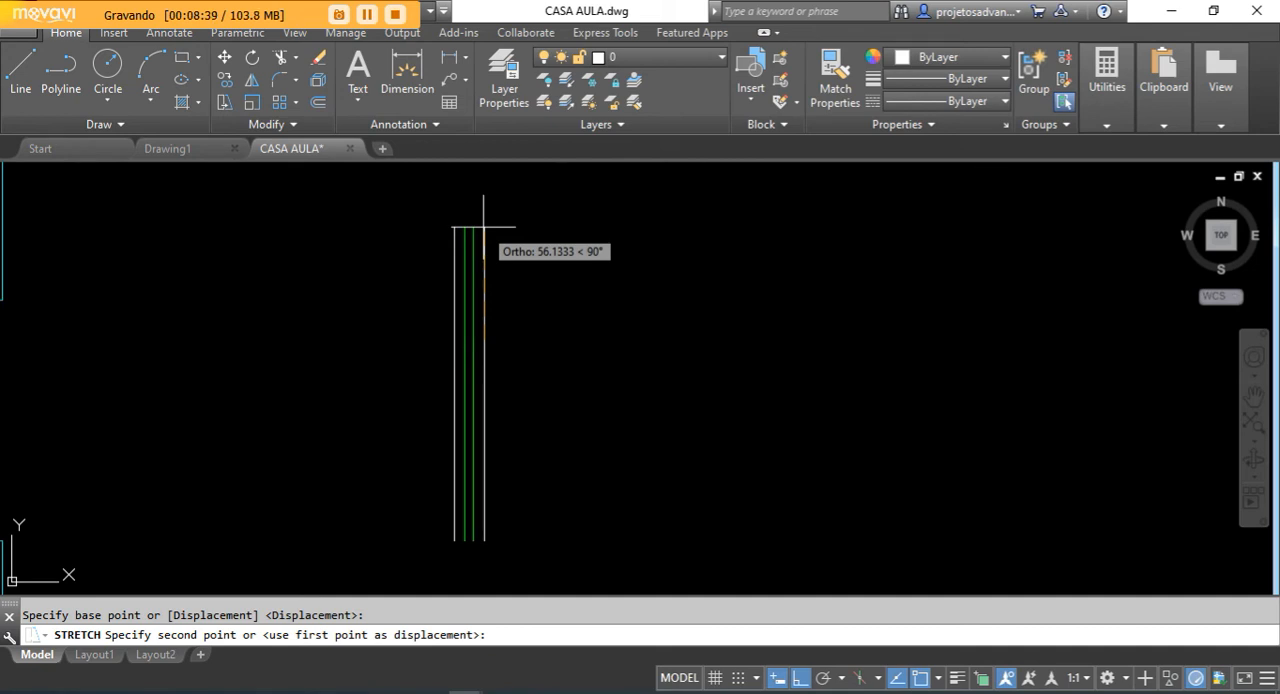
{"action": "key", "text": "shift"}
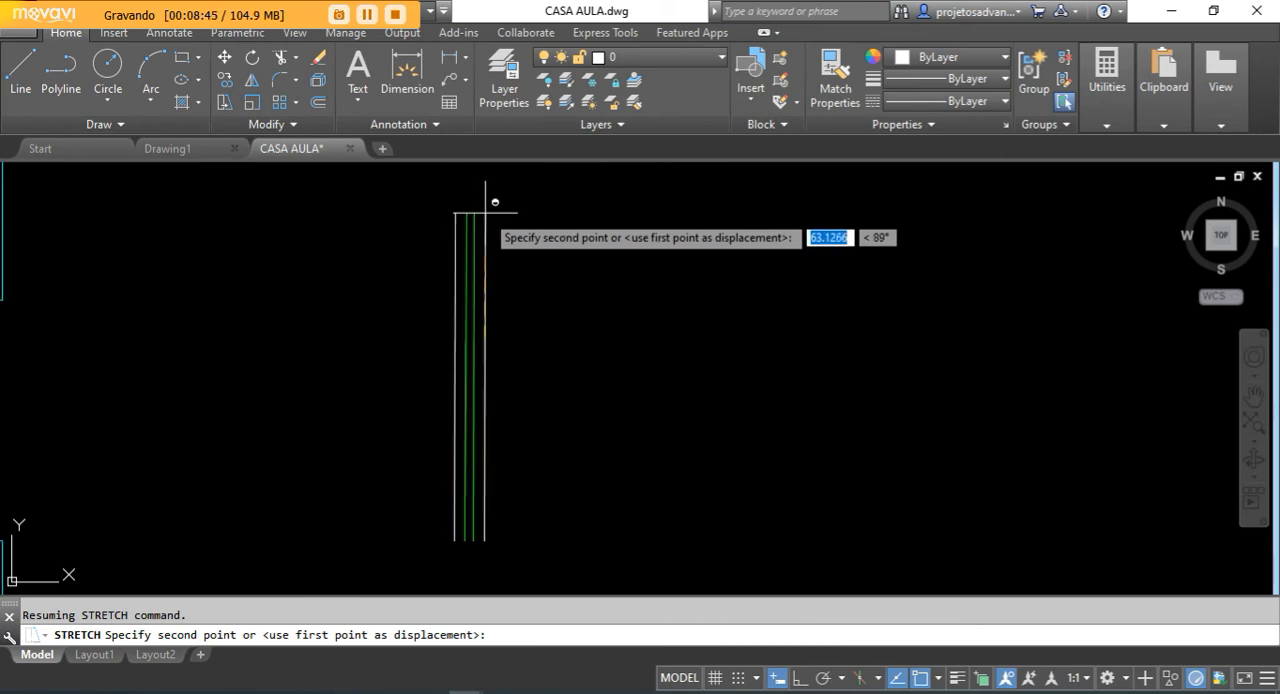
{"action": "right_click", "coordinate": [486, 212], "text": "shift"}
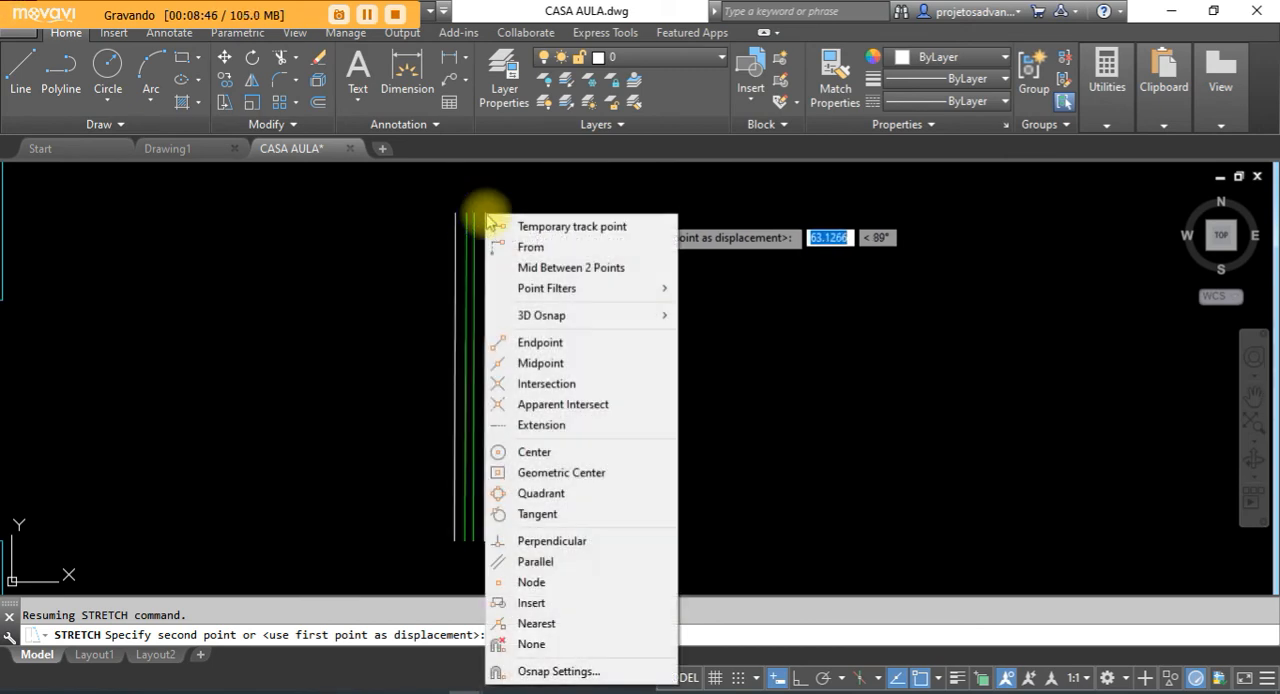
{"action": "left_click", "coordinate": [527, 249]}
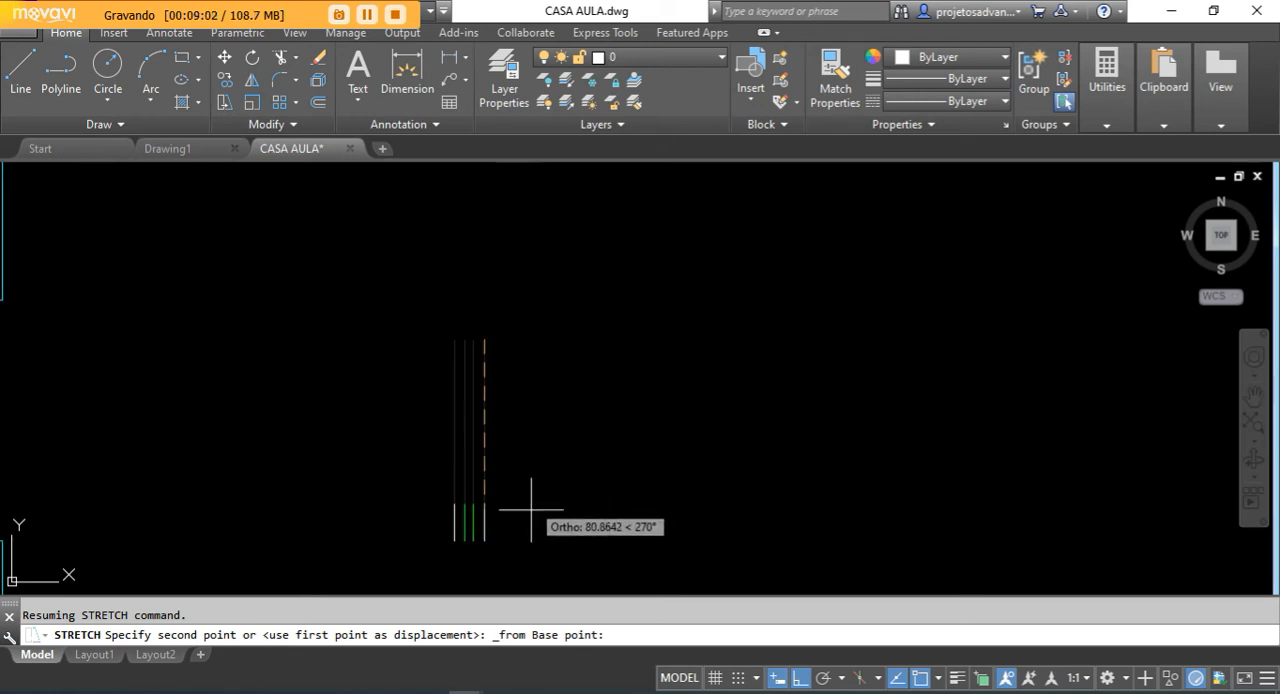
{"action": "left_click", "coordinate": [484, 540]}
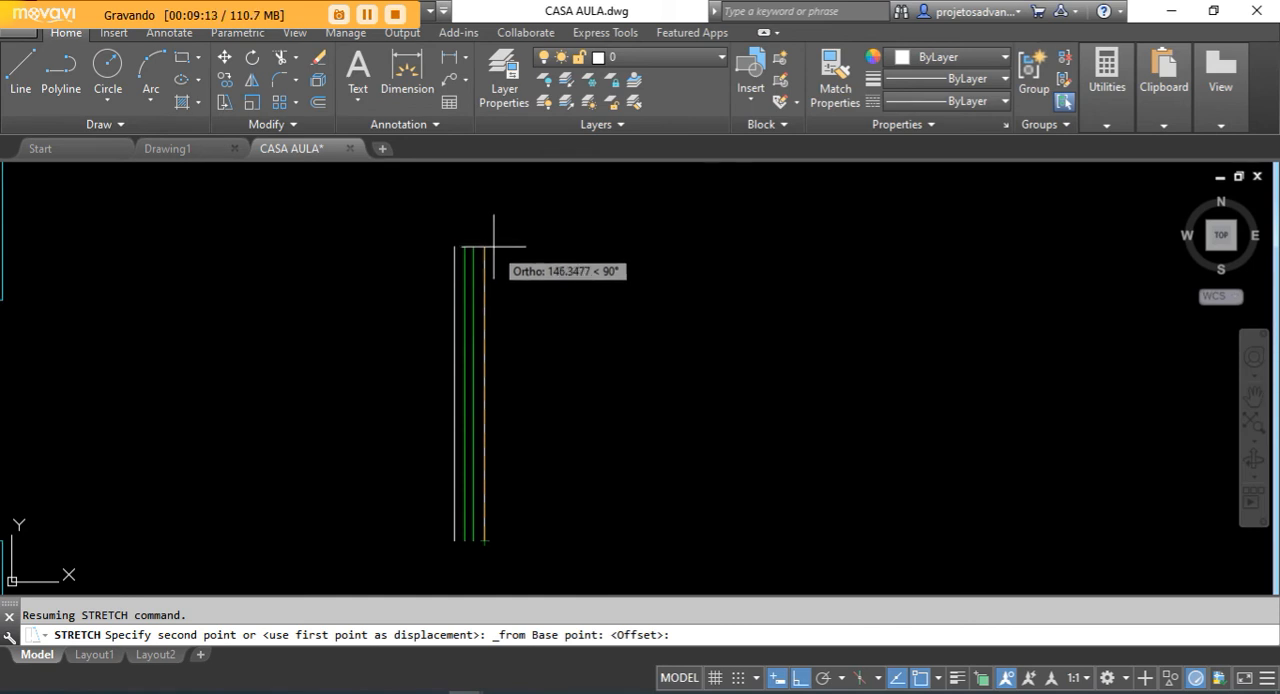
{"action": "type", "text": "150"}
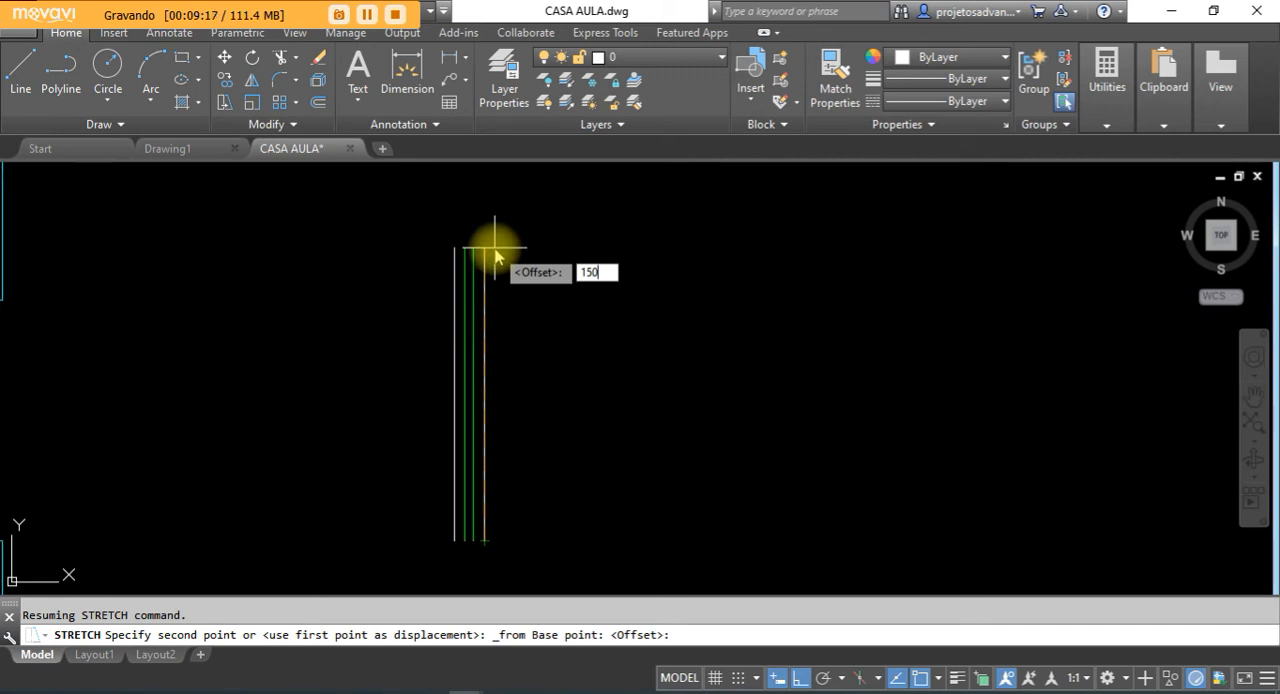
{"action": "key", "text": "Return"}
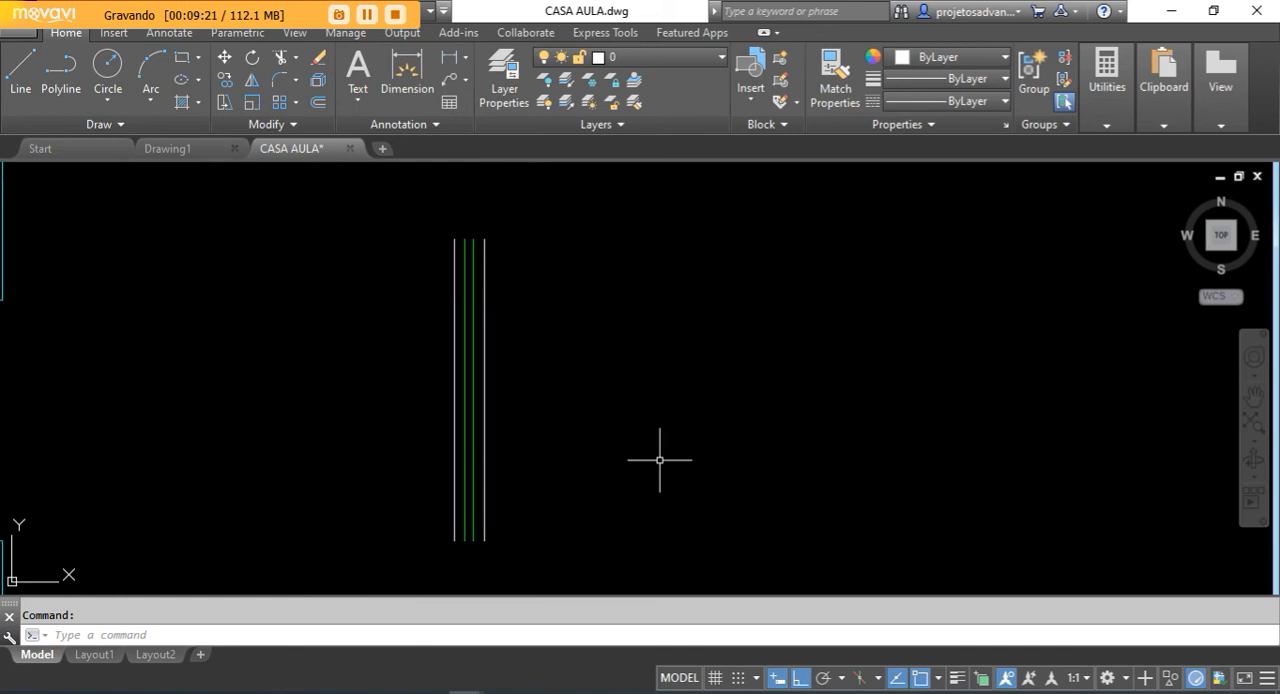
{"action": "type", "text": "DI"}
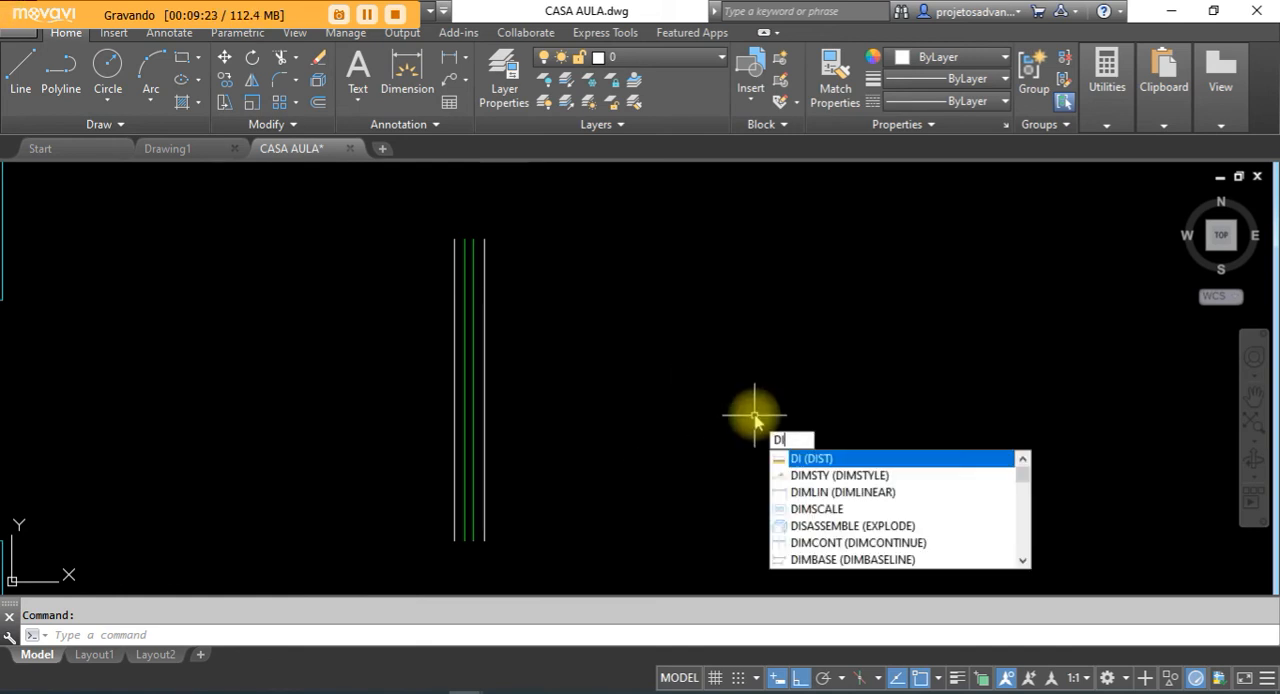
{"action": "left_click", "coordinate": [800, 455]}
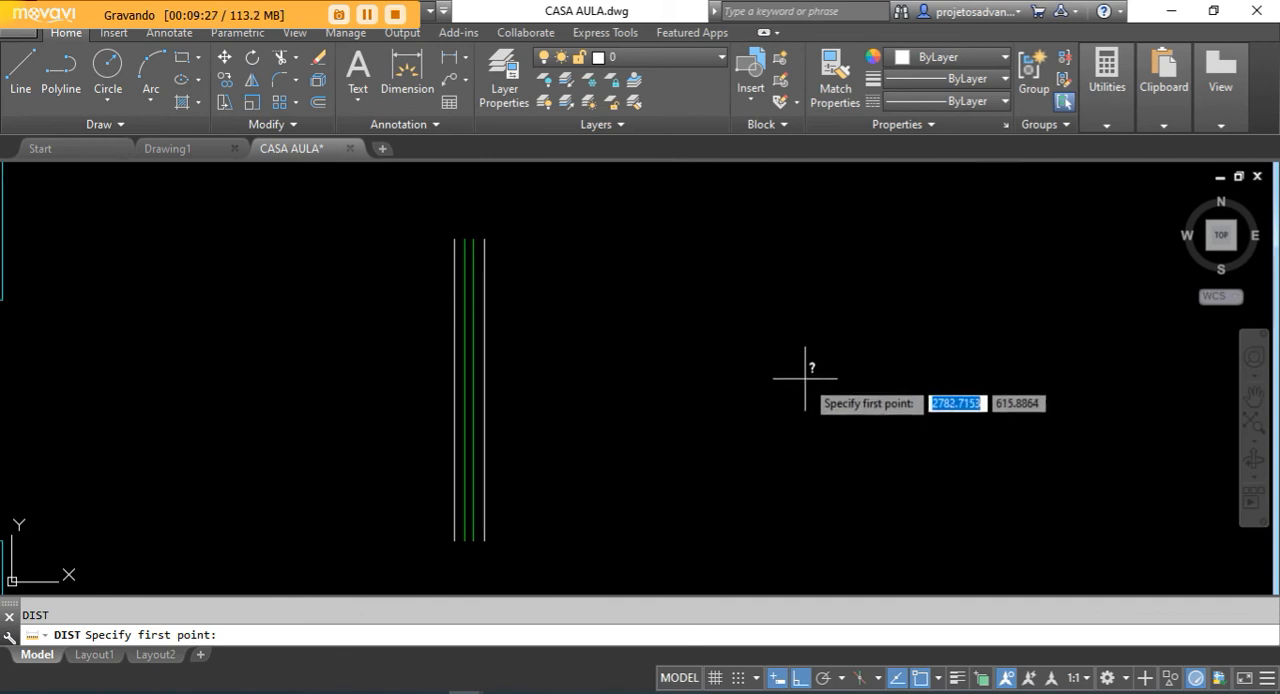
{"action": "key", "text": "Escape"}
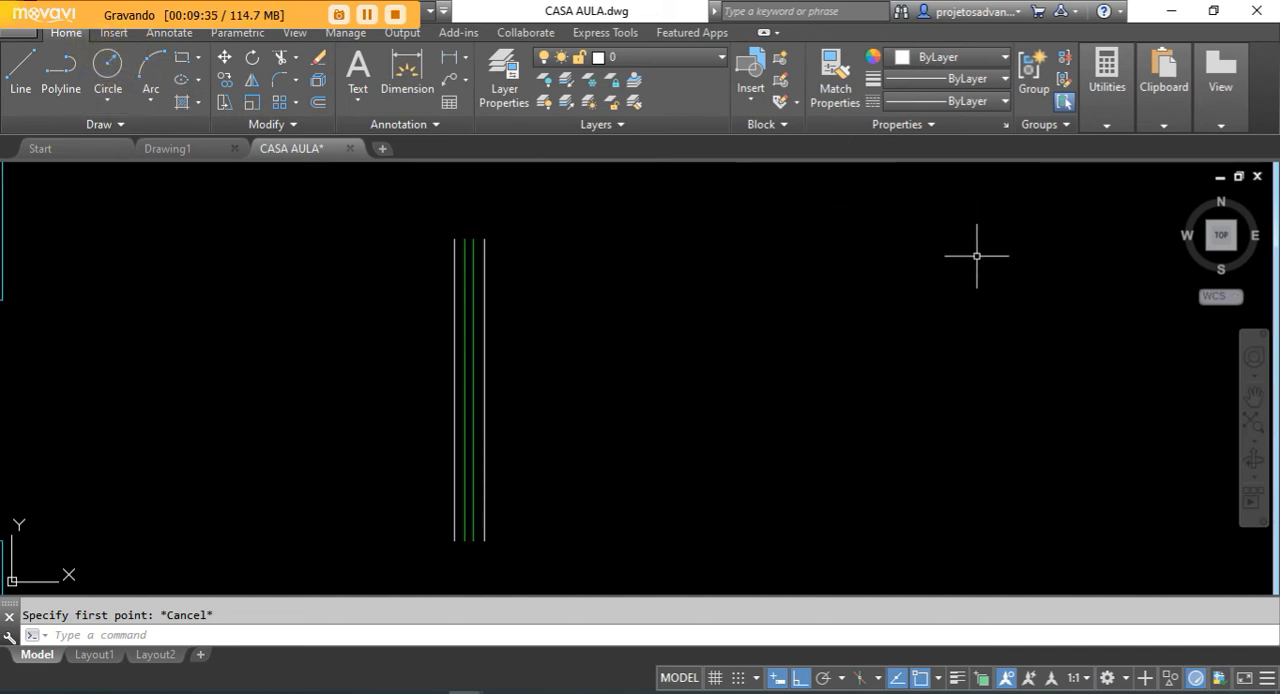
- Measure the rightmost window line's length from its bottom endpoint to its top endpoint
{"action": "mouse_move", "coordinate": [1168, 128]}
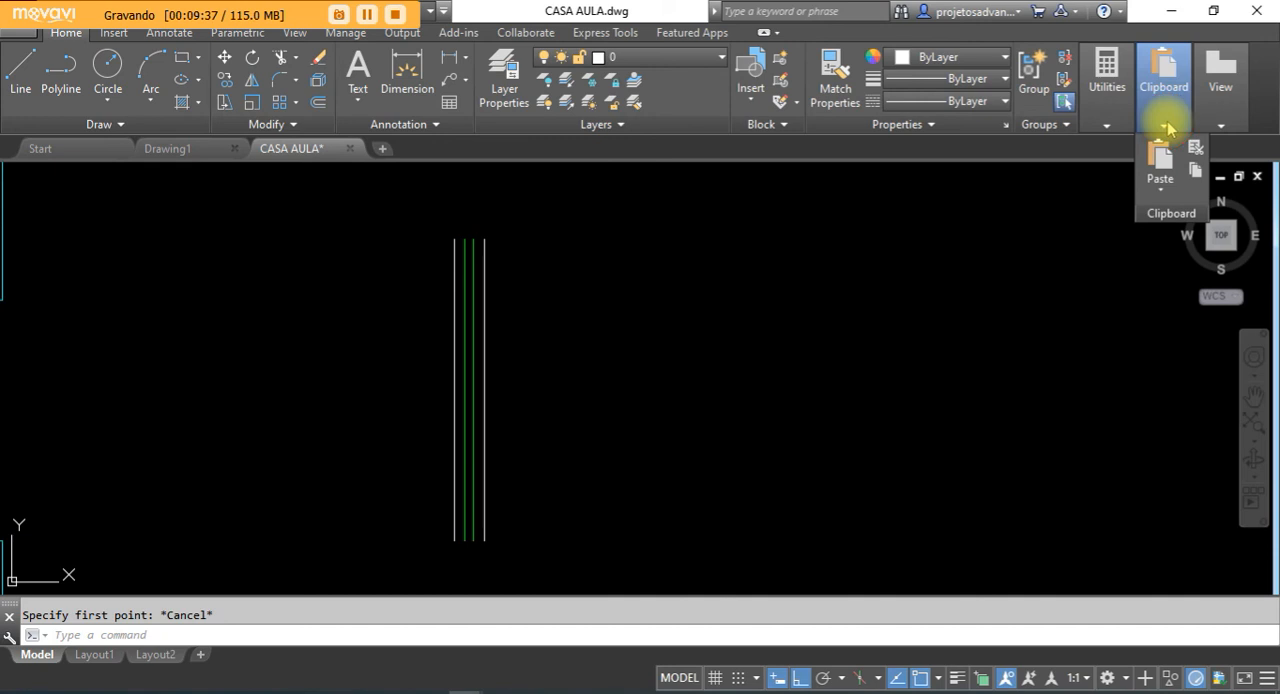
{"action": "mouse_move", "coordinate": [1108, 126]}
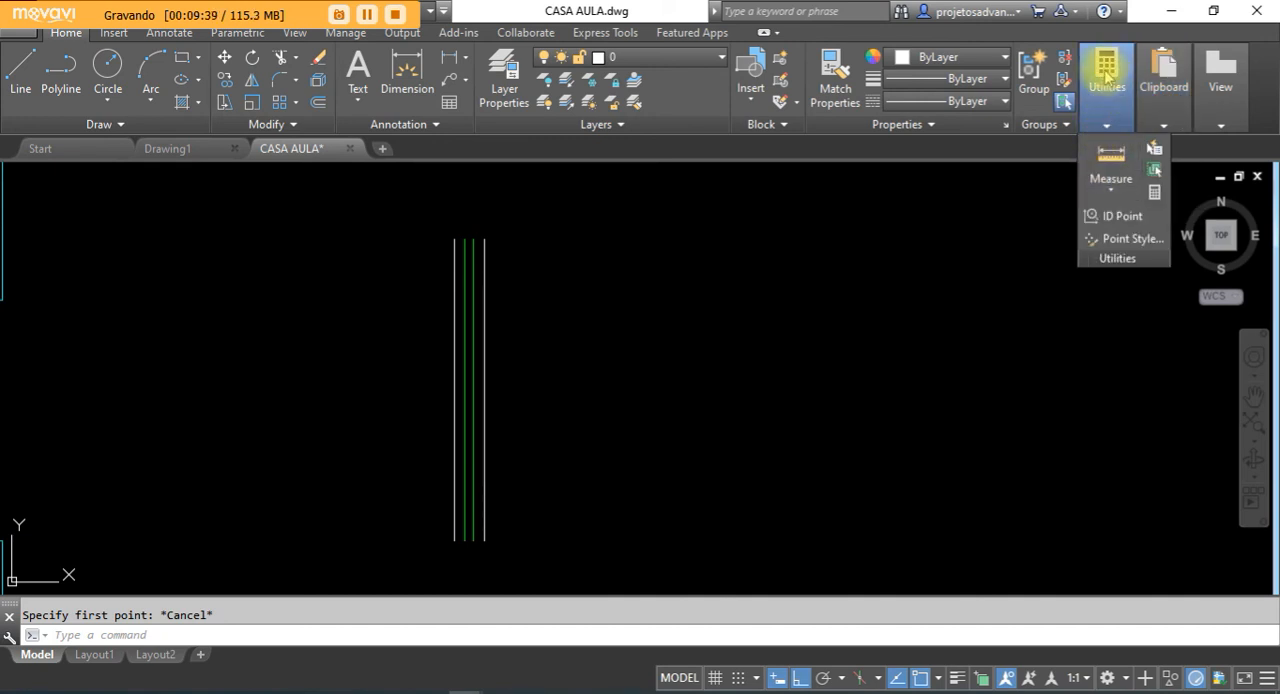
{"action": "left_click", "coordinate": [1111, 188]}
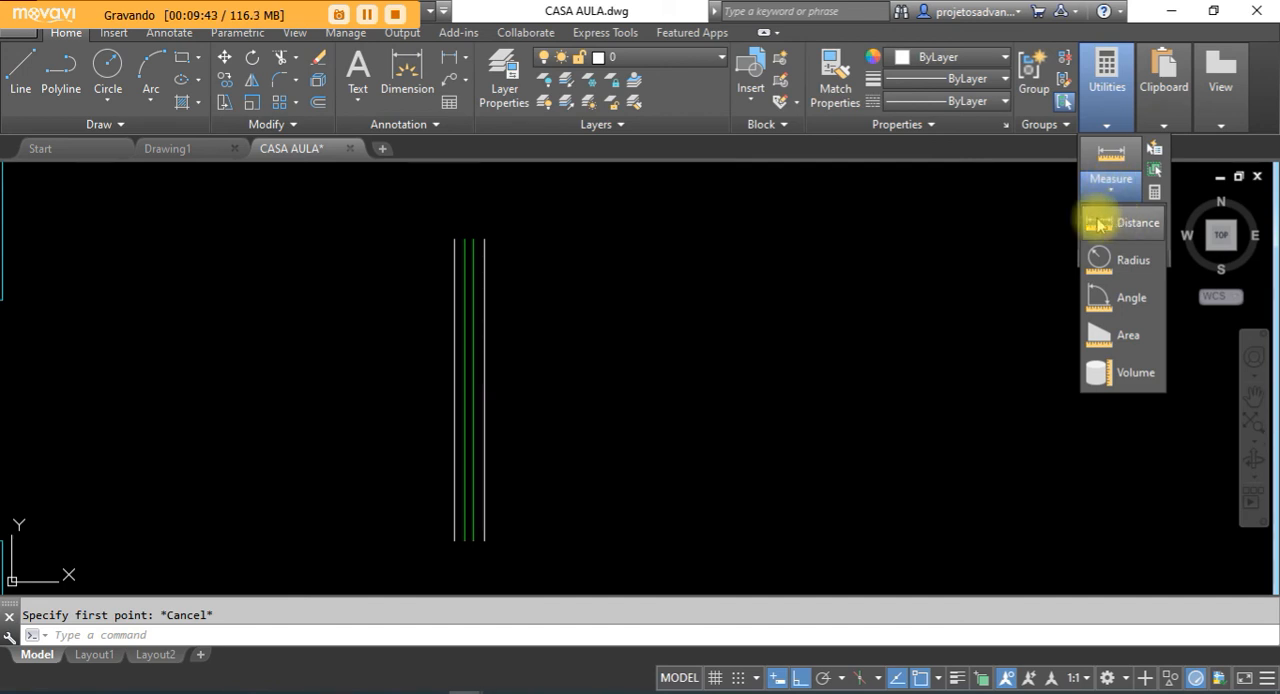
{"action": "left_click", "coordinate": [1119, 226]}
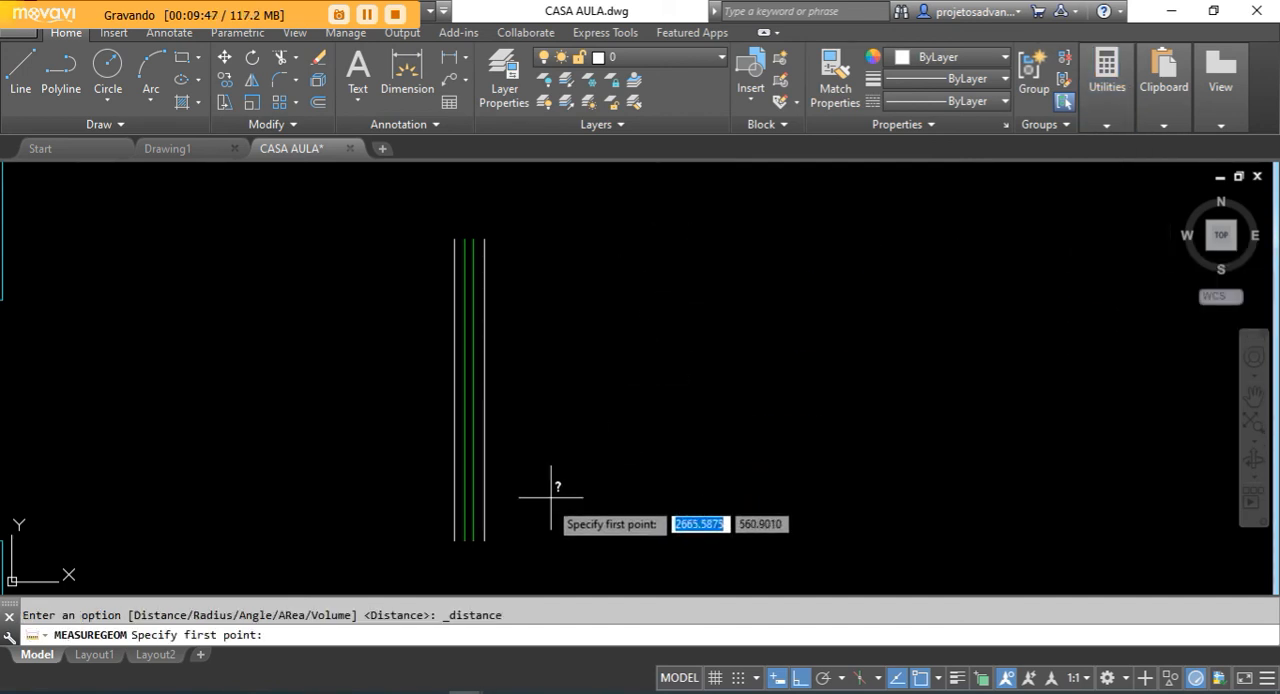
{"action": "left_click", "coordinate": [484, 540]}
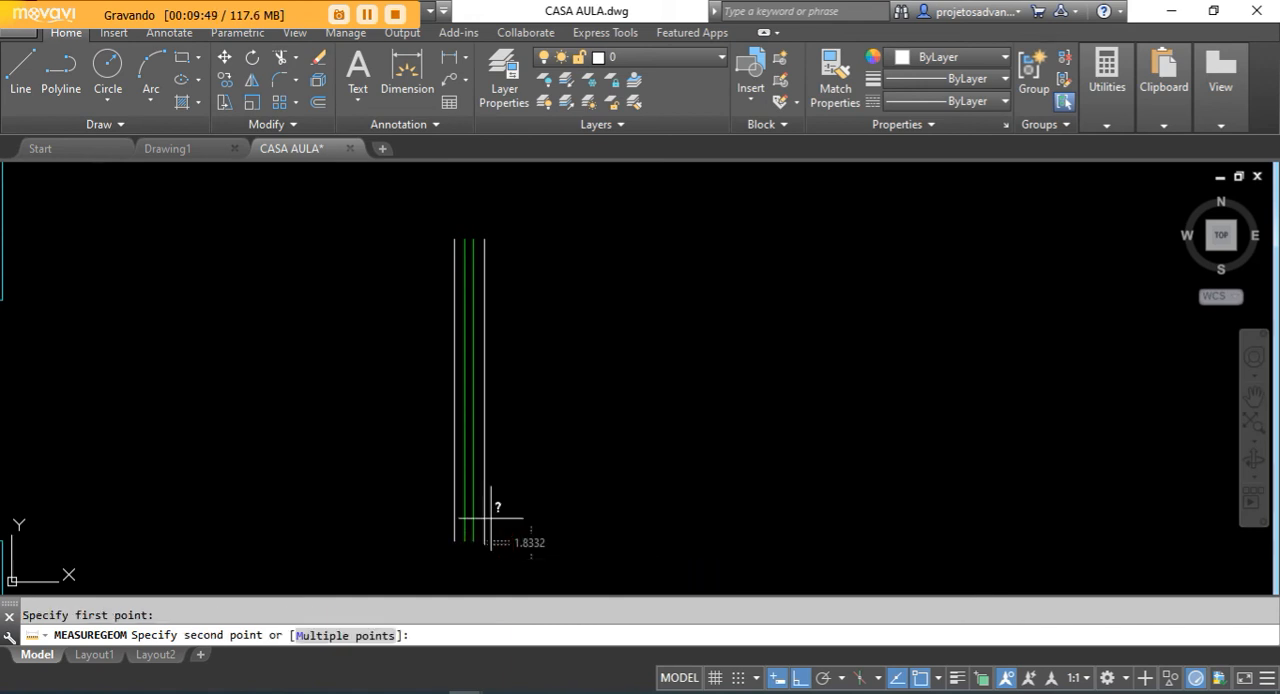
{"action": "left_click", "coordinate": [484, 239]}
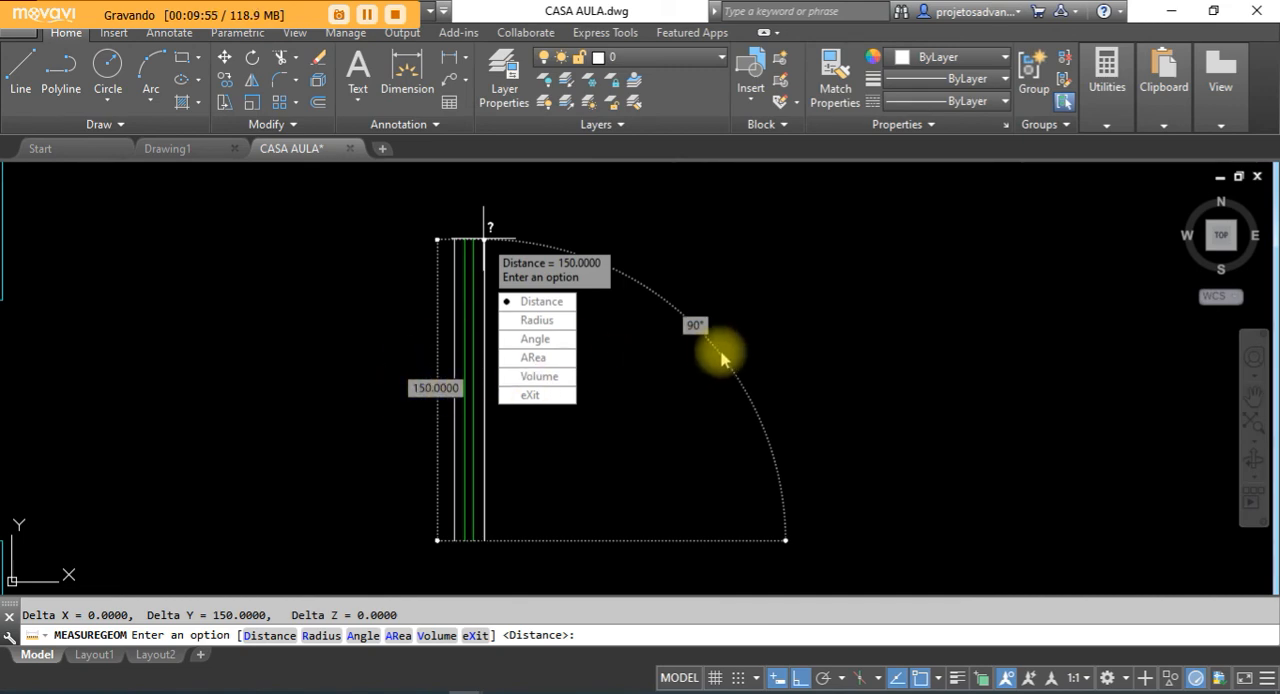
{"action": "key", "text": "Escape"}
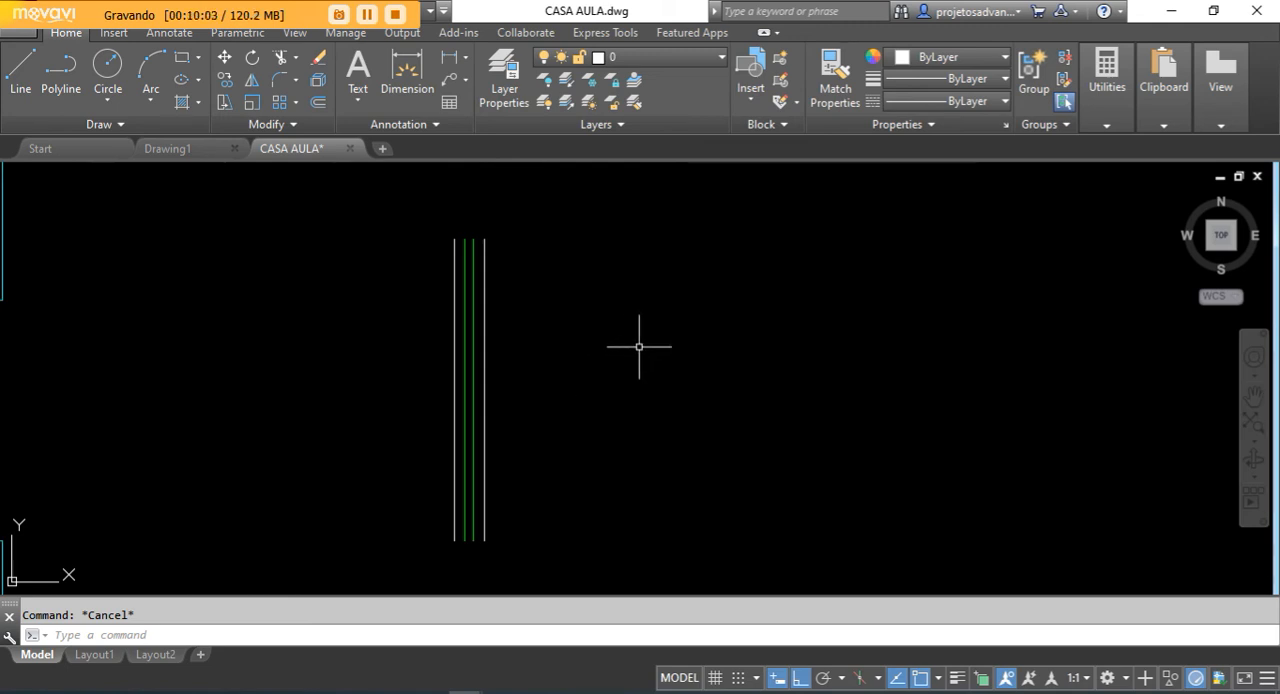
- Stretch the four window lines' upper ends from the rightmost line's top endpoint to a From offset 100 straight above its bottom endpoint
{"action": "left_click", "coordinate": [223, 104]}
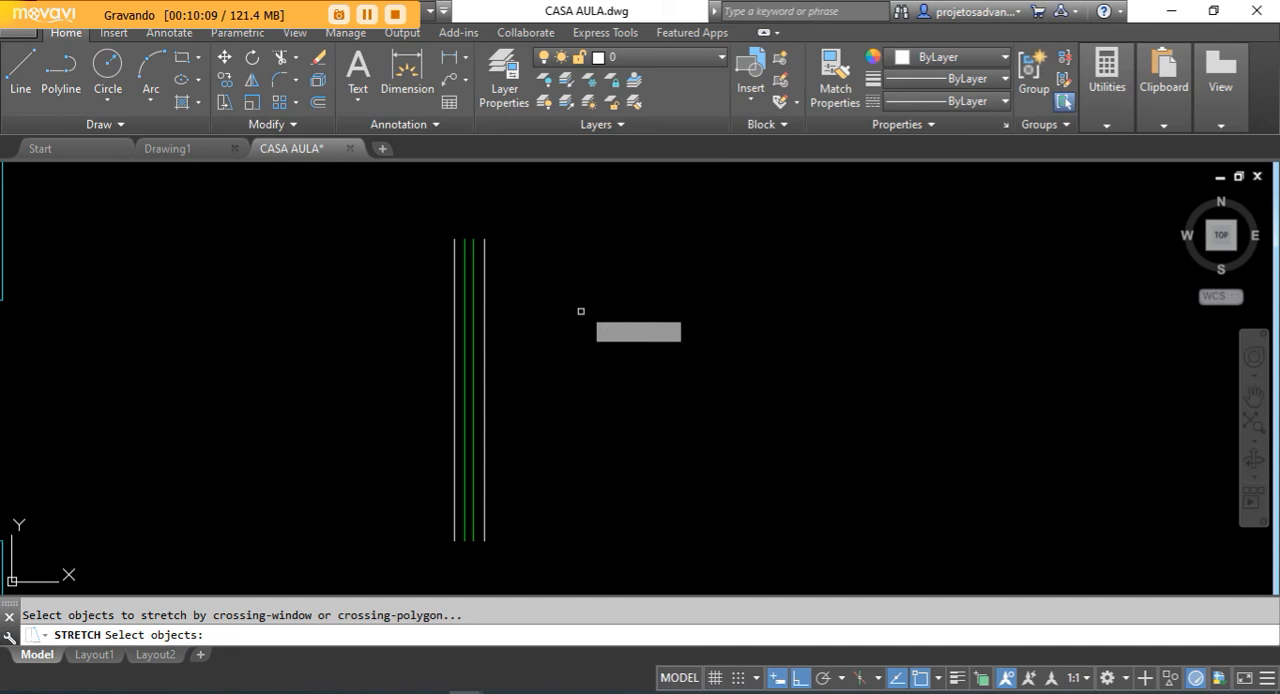
{"action": "left_click", "coordinate": [528, 208]}
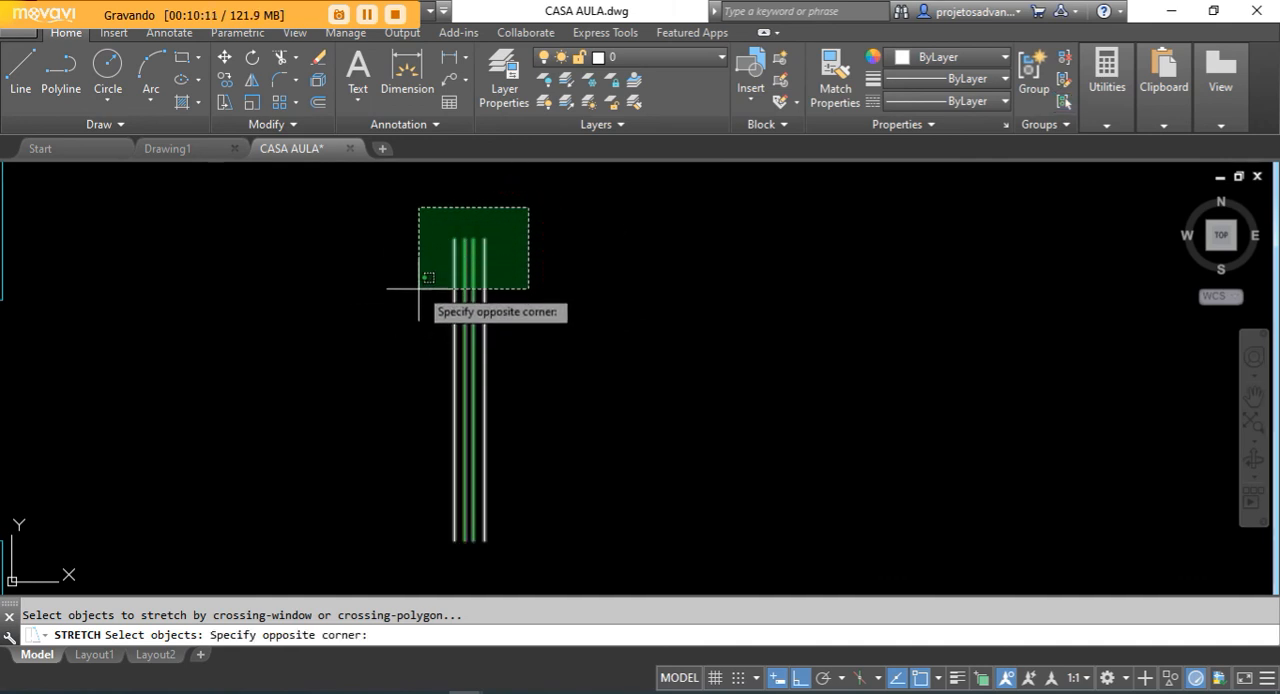
{"action": "left_click", "coordinate": [385, 293]}
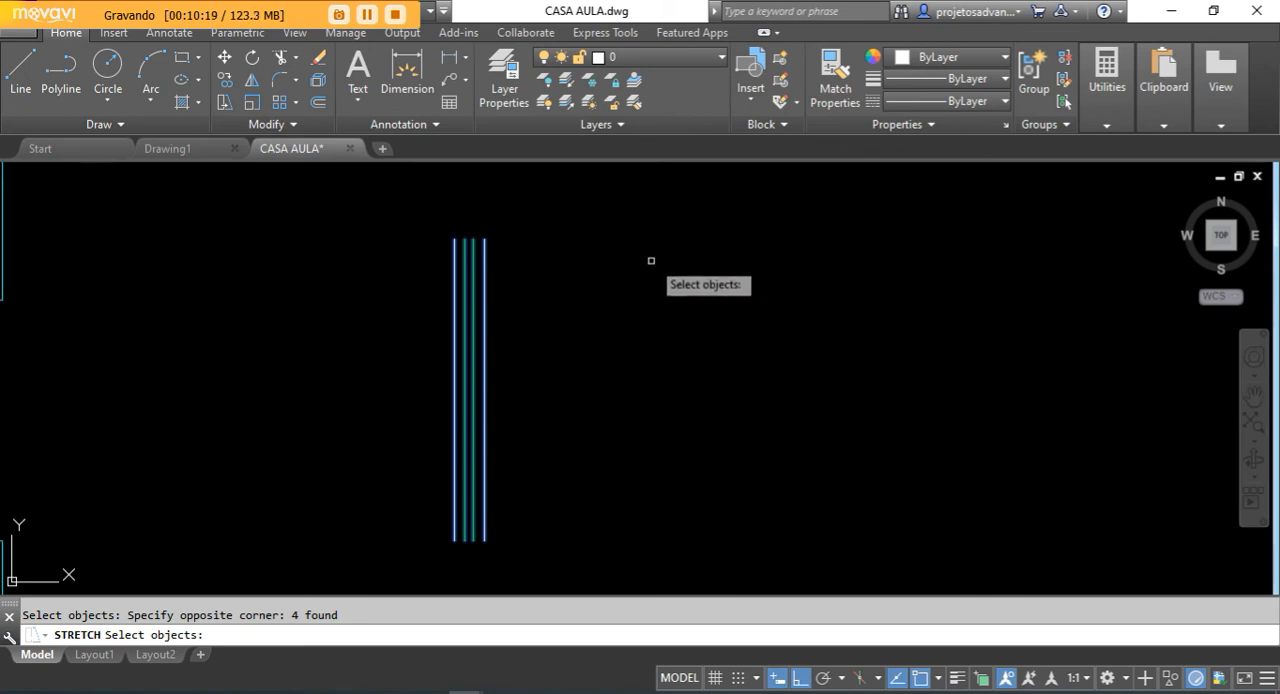
{"action": "key", "text": "Return"}
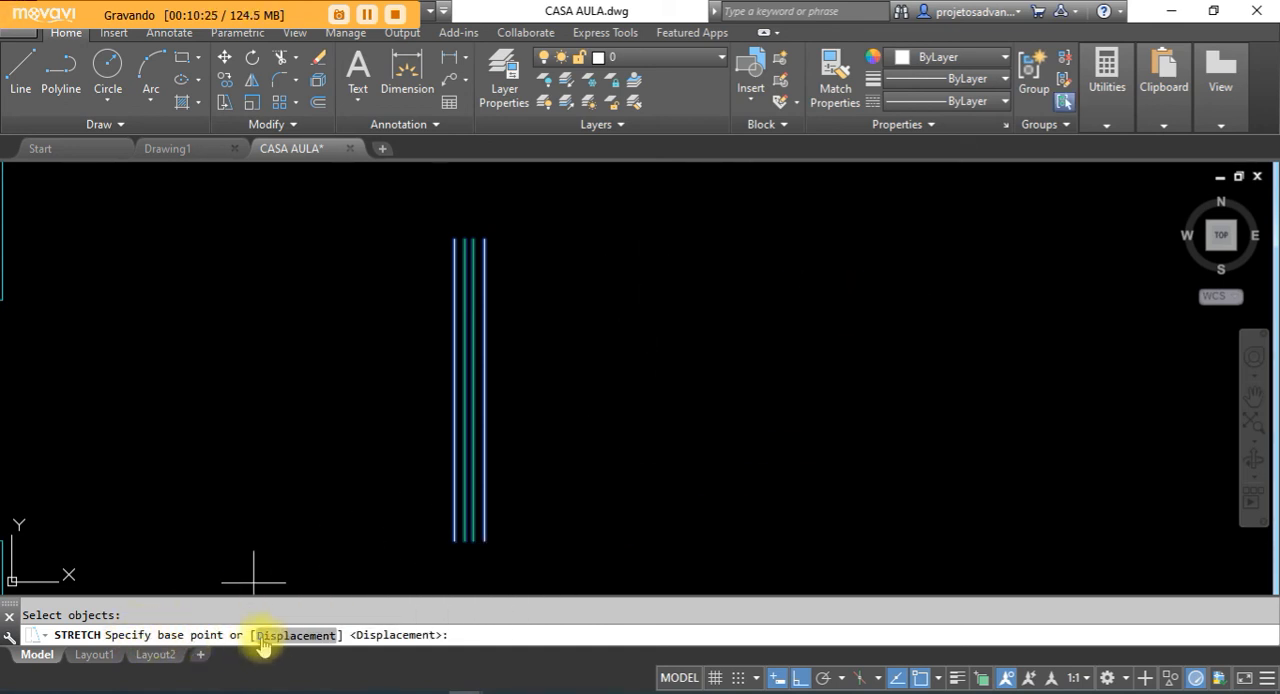
{"action": "left_click", "coordinate": [488, 238]}
{"action": "scroll", "coordinate": [488, 440], "scroll_direction": "down", "scroll_amount": 2}
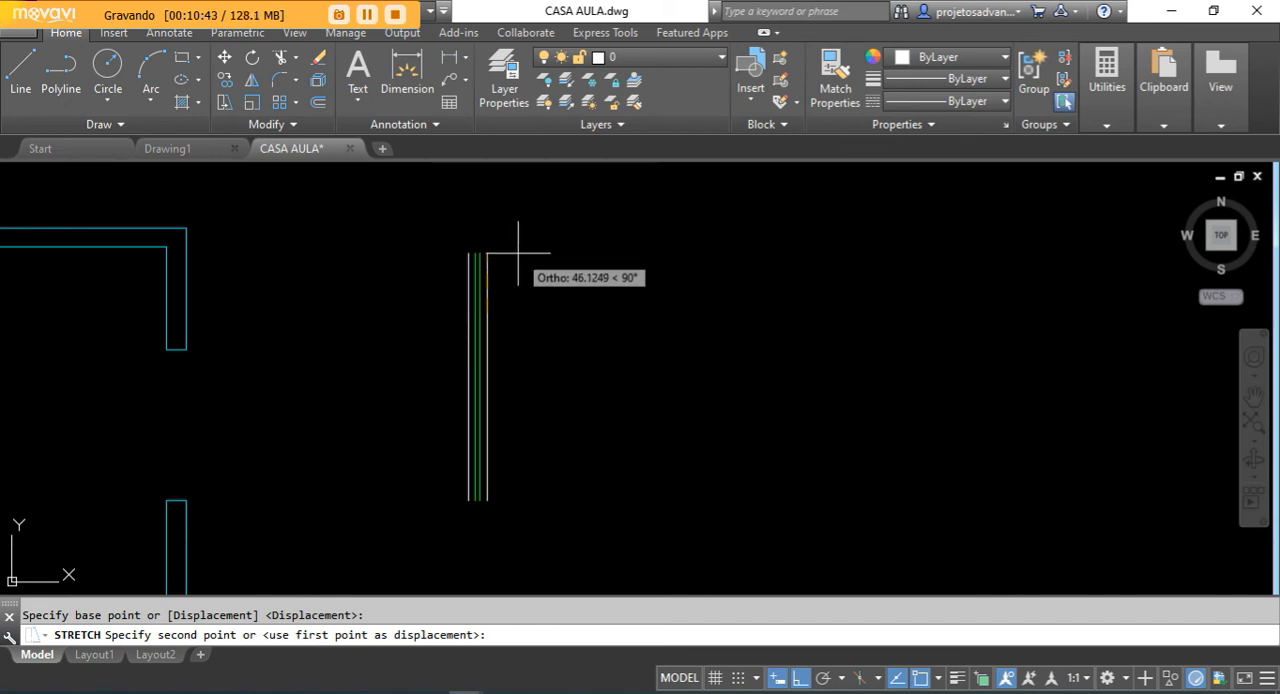
{"action": "key", "text": "F8"}
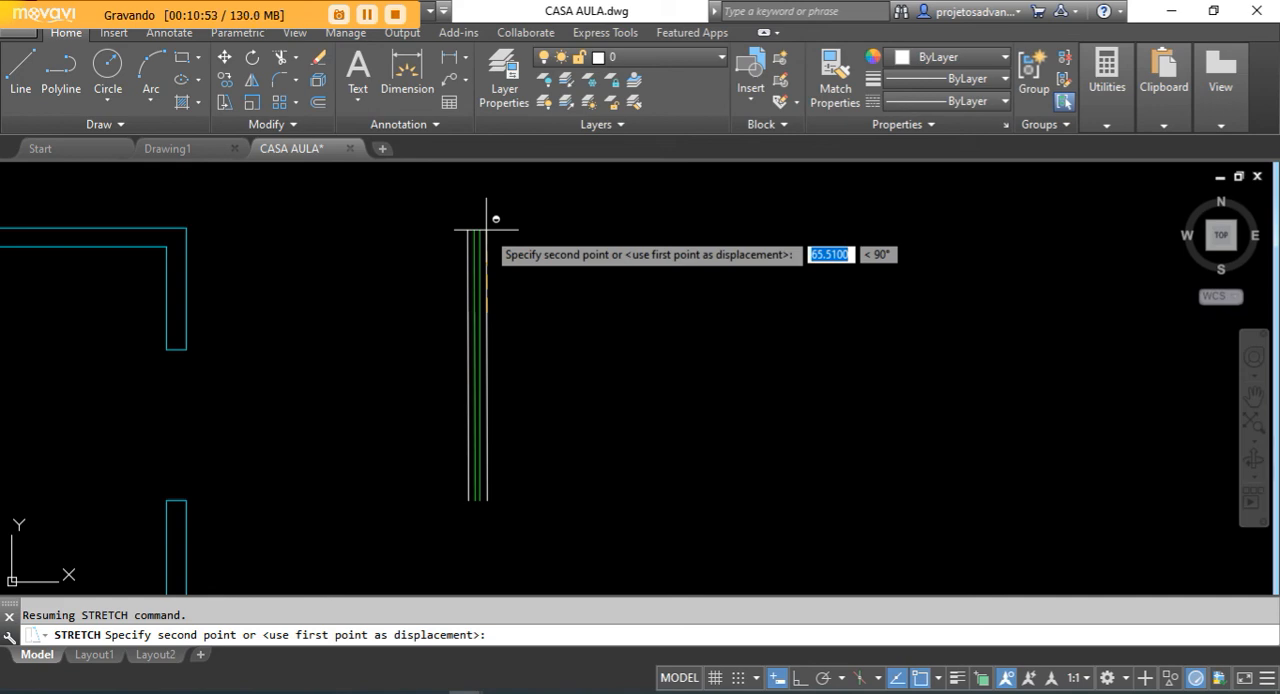
{"action": "right_click", "coordinate": [487, 229], "text": "shift"}
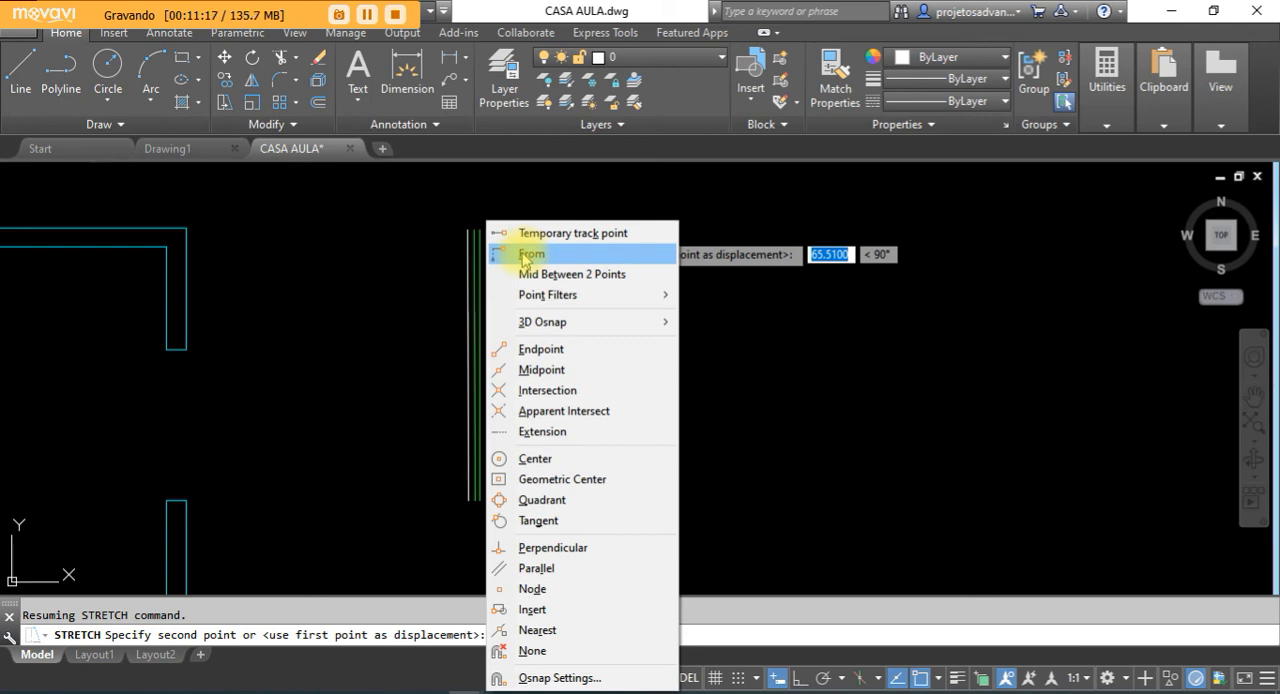
{"action": "left_click", "coordinate": [524, 255]}
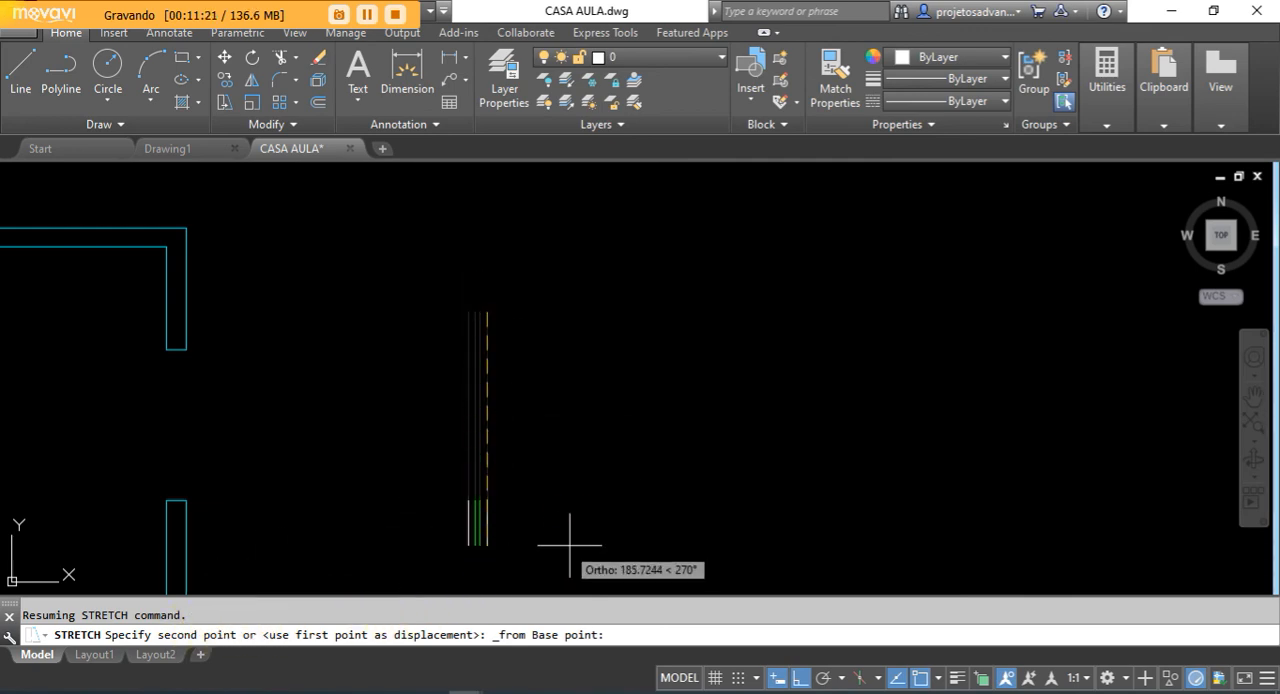
{"action": "left_click", "coordinate": [487, 500]}
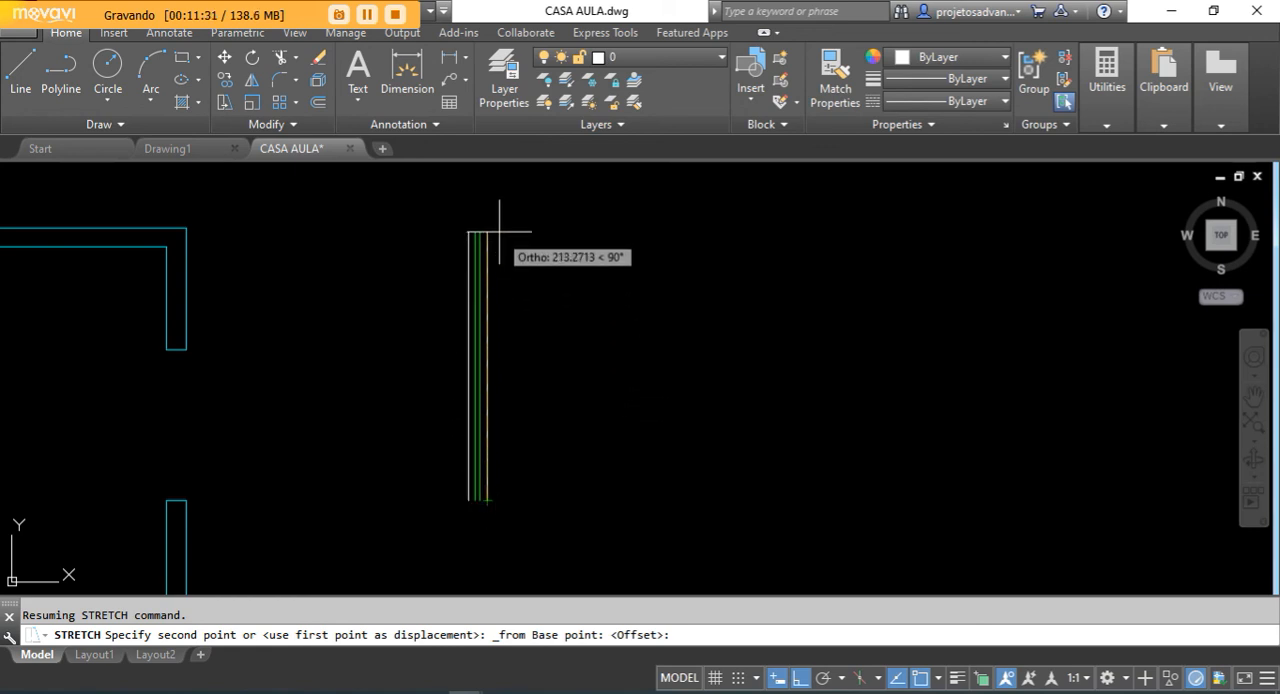
{"action": "type", "text": "10"}
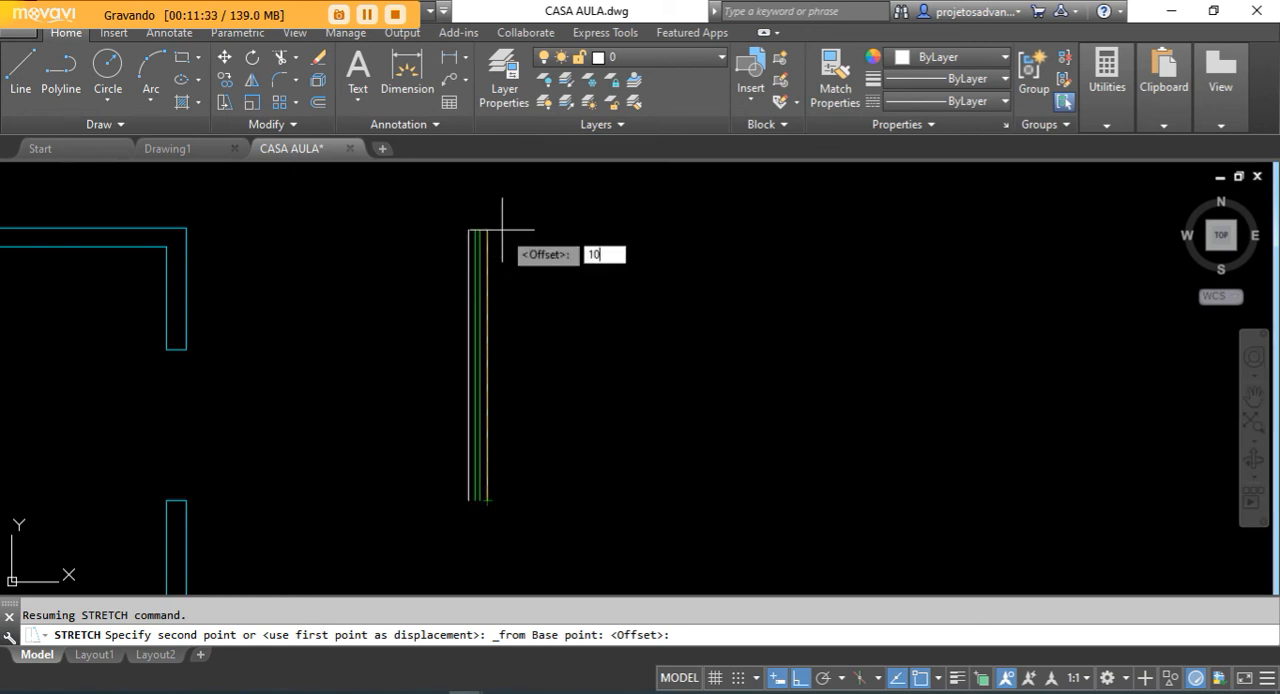
{"action": "key", "text": "Return"}
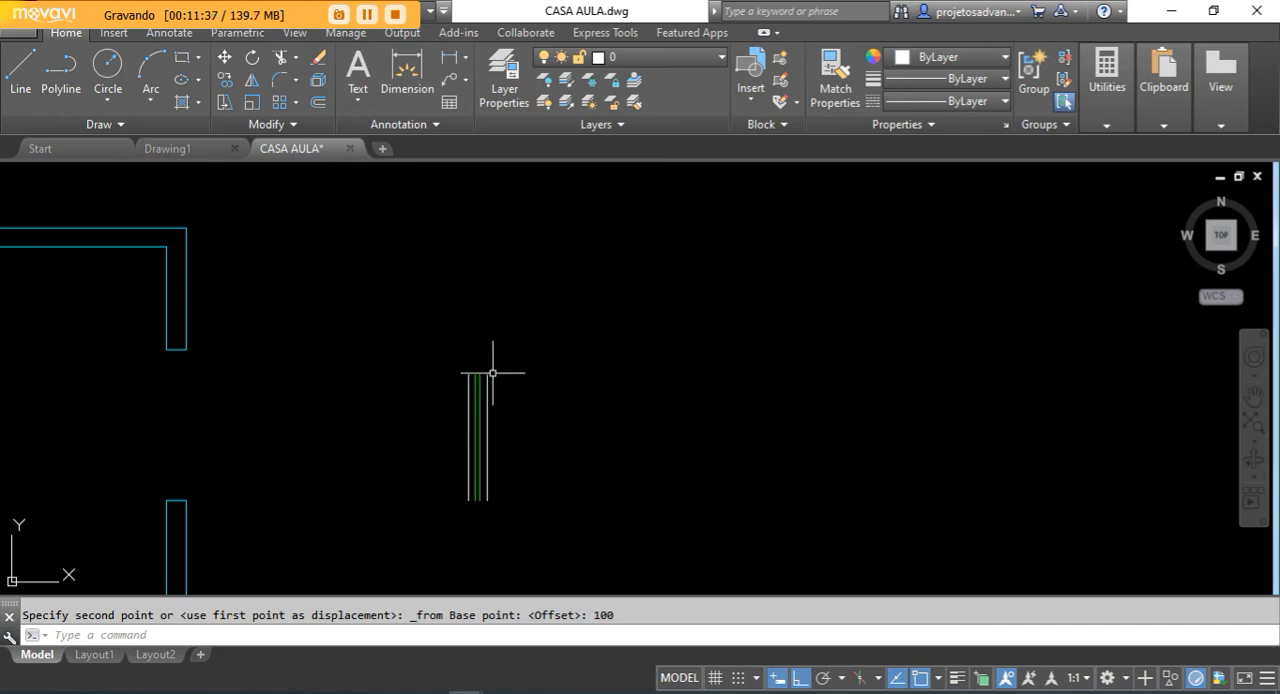
- Measure the stretched window symbol's length along its rightmost line with the DIST command, starting at the bottom endpoint
{"action": "scroll", "coordinate": [510, 508], "scroll_direction": "up", "scroll_amount": 2}
{"action": "type", "text": "DIST"}
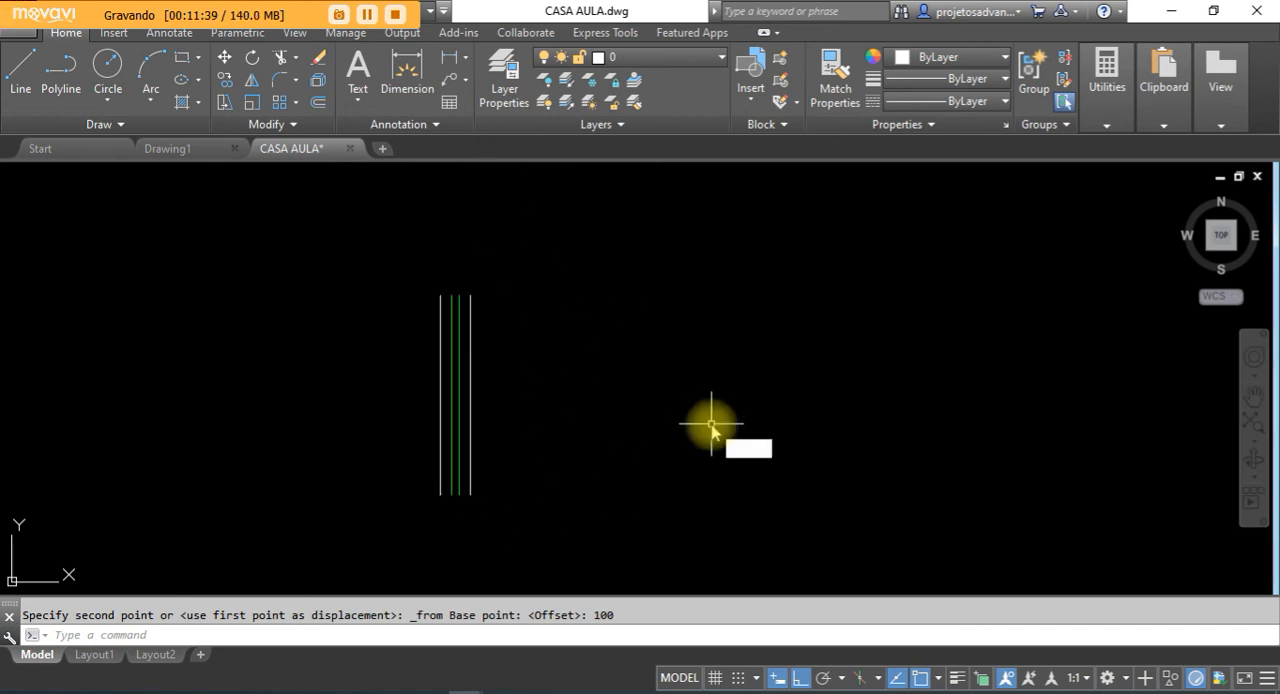
{"action": "key", "text": "Return"}
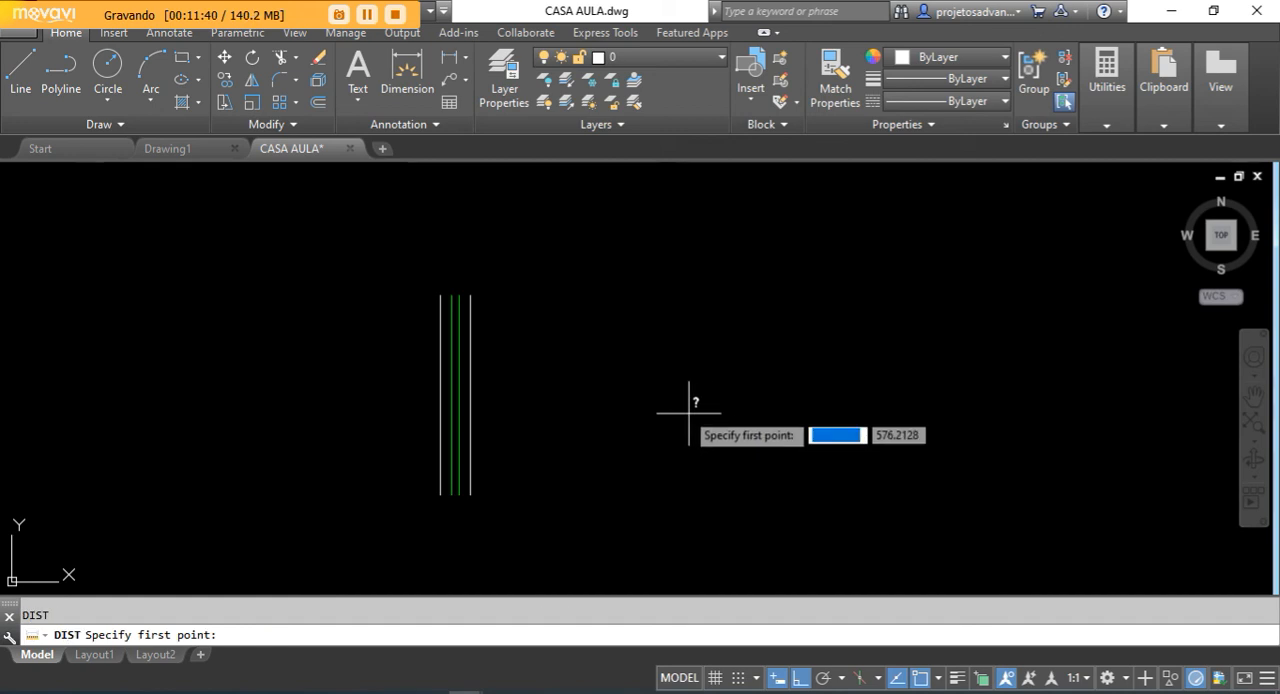
{"action": "left_click", "coordinate": [470, 494]}
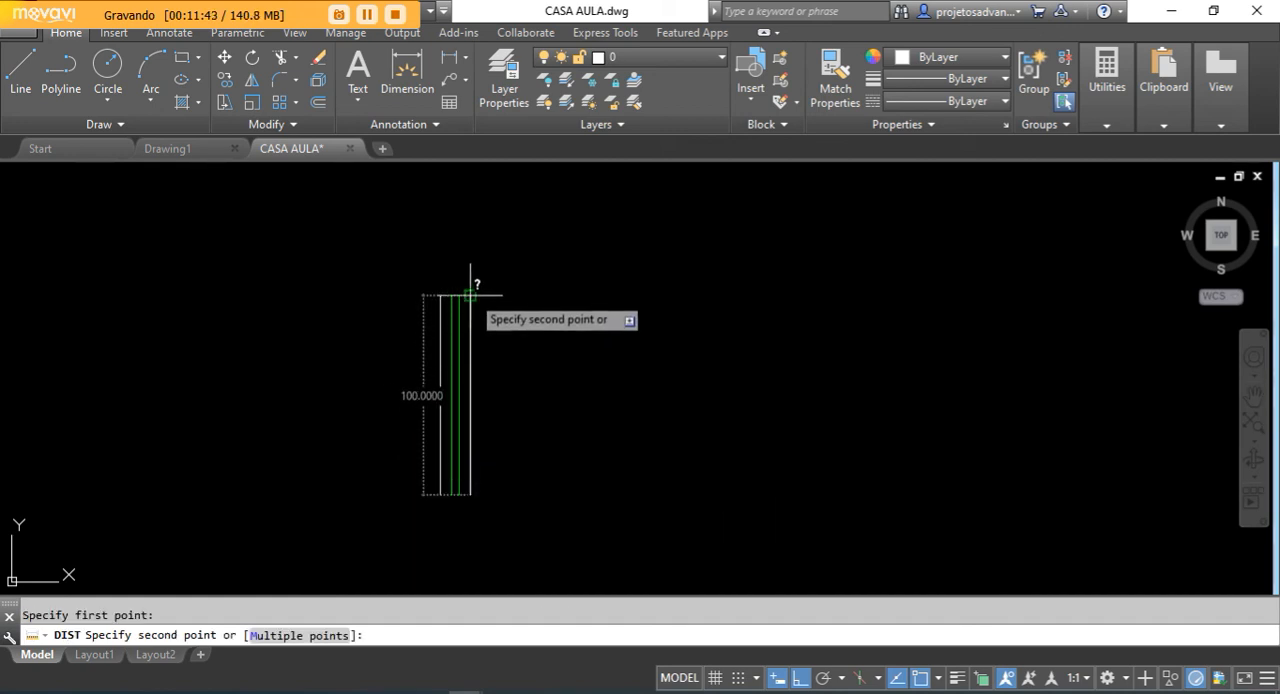